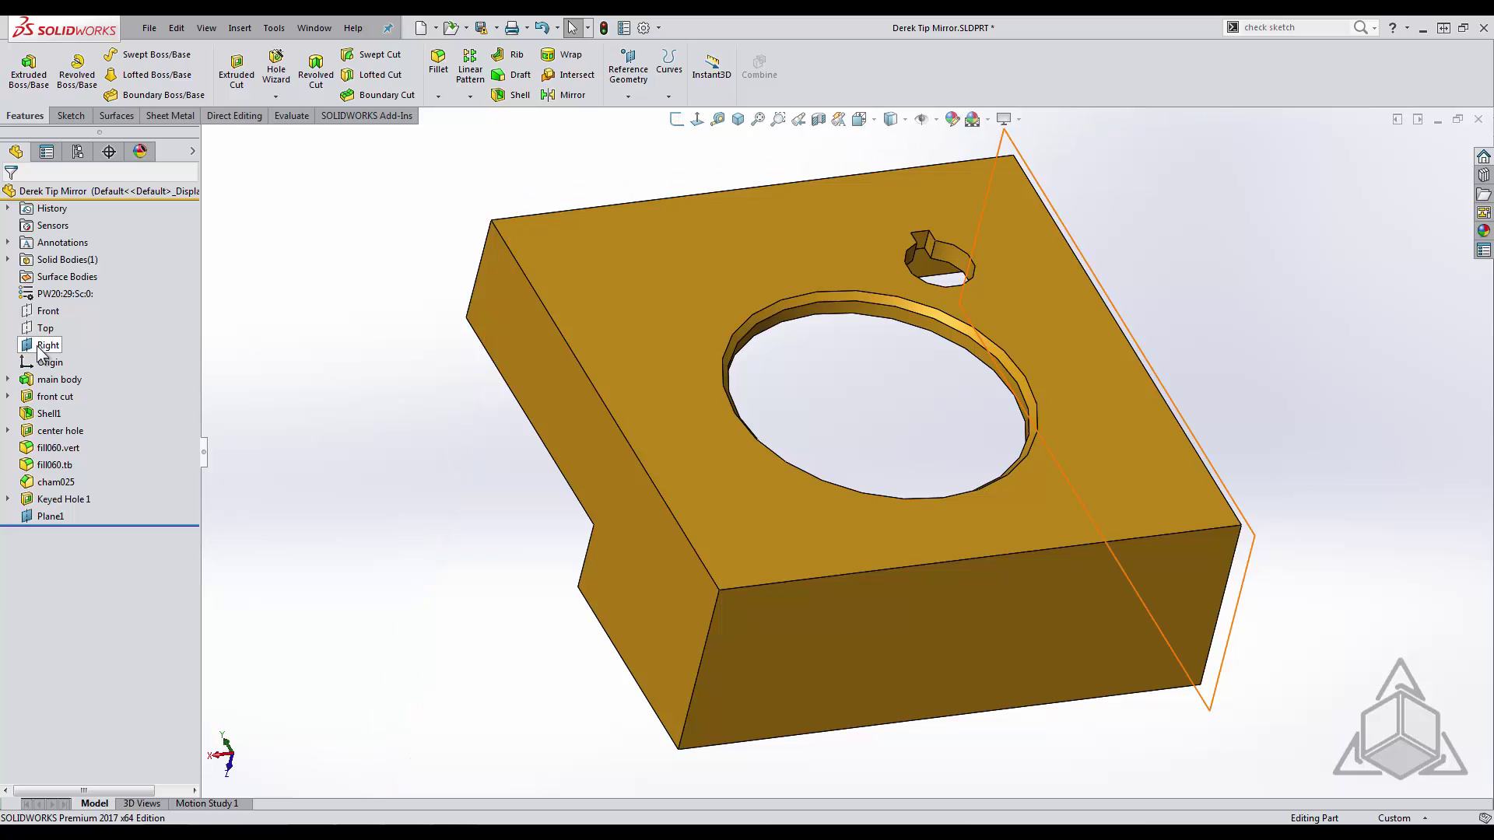
# Start mirroring Keyed Hole 1 about Plane1, then cancel it and clear the selection.
pyautogui.click(48, 520)
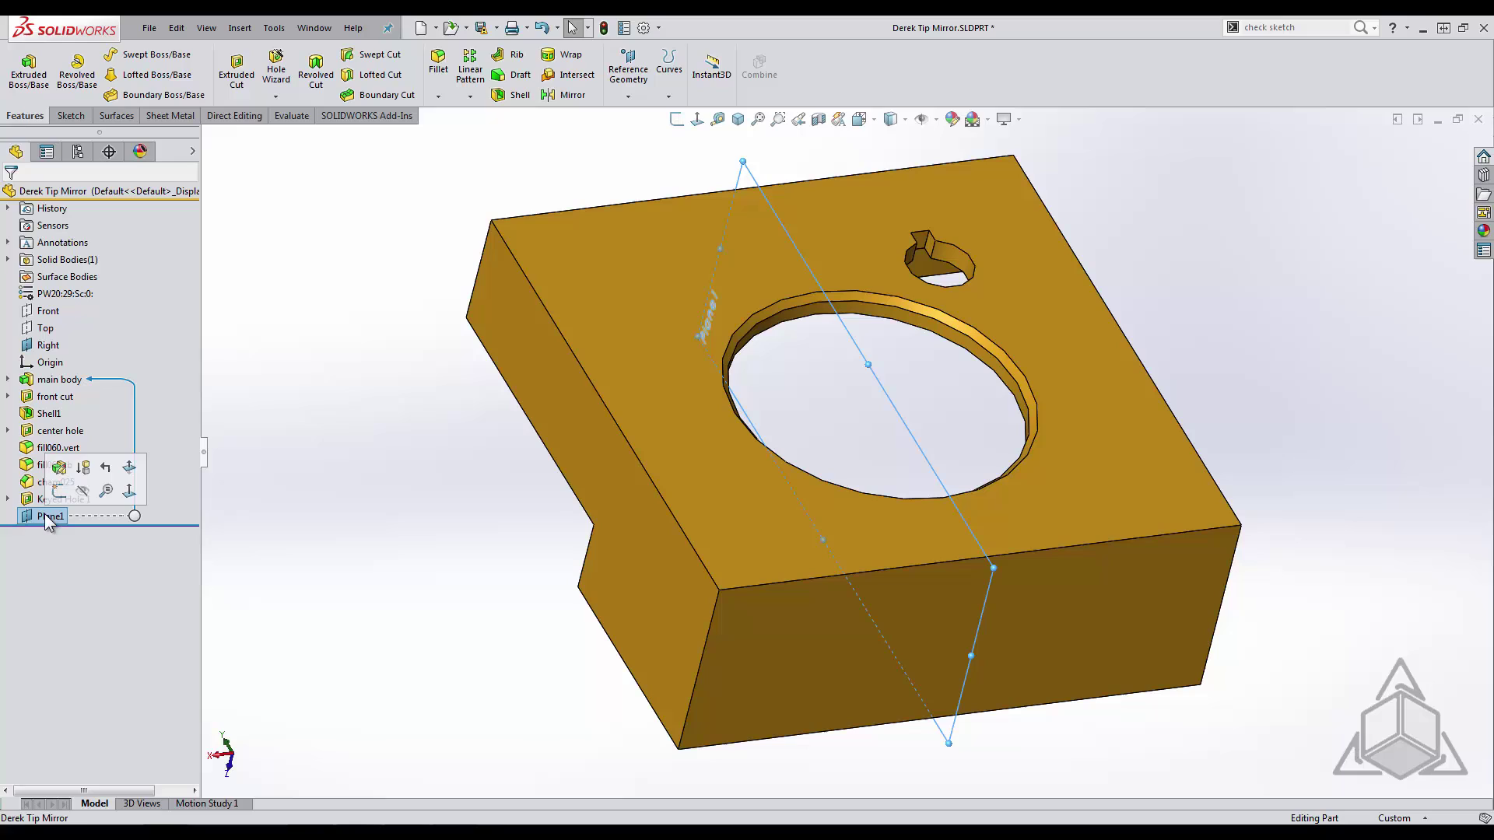
pyautogui.click(569, 96)
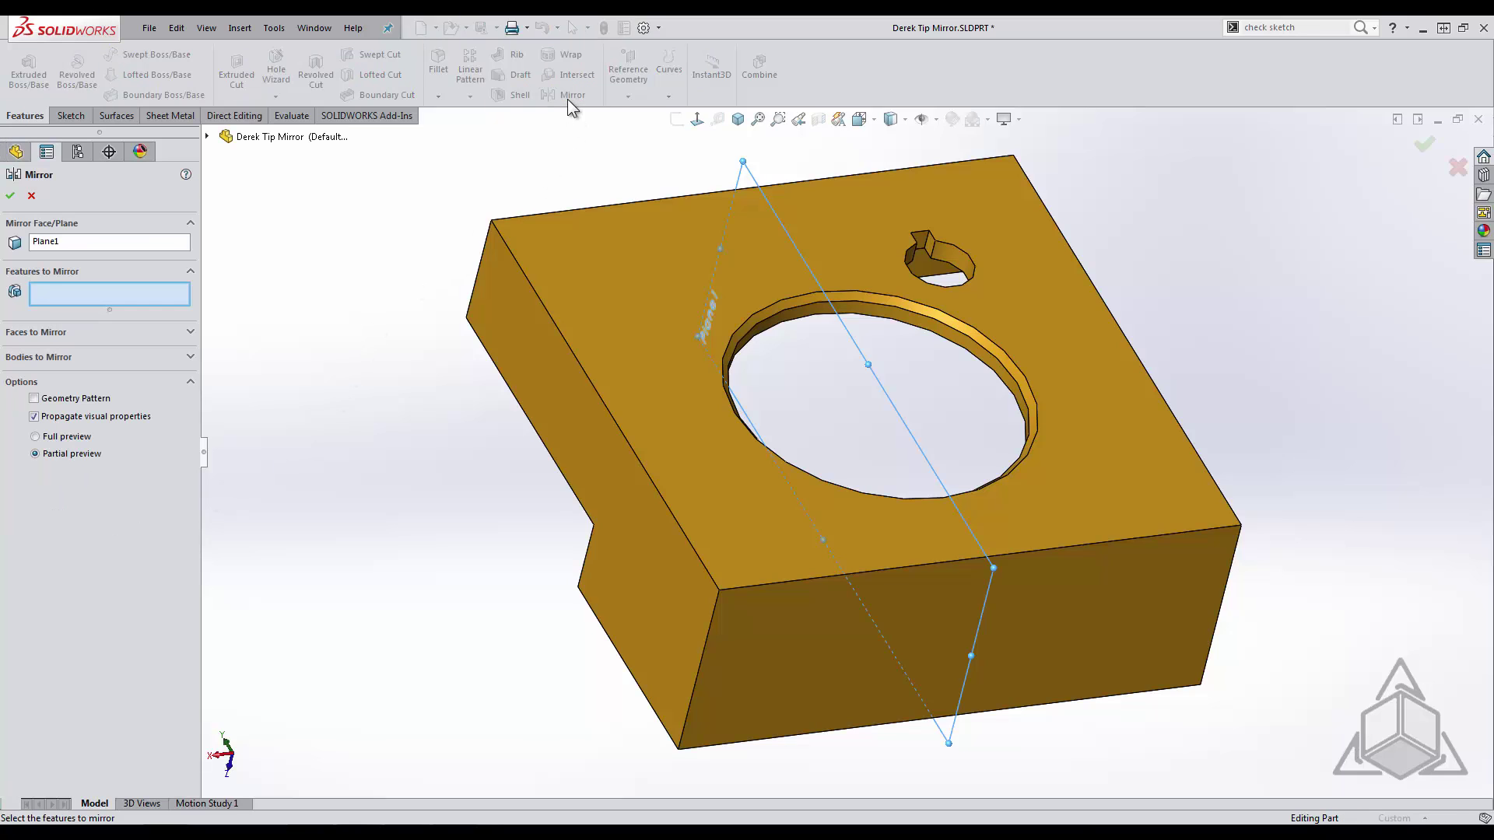
pyautogui.click(206, 137)
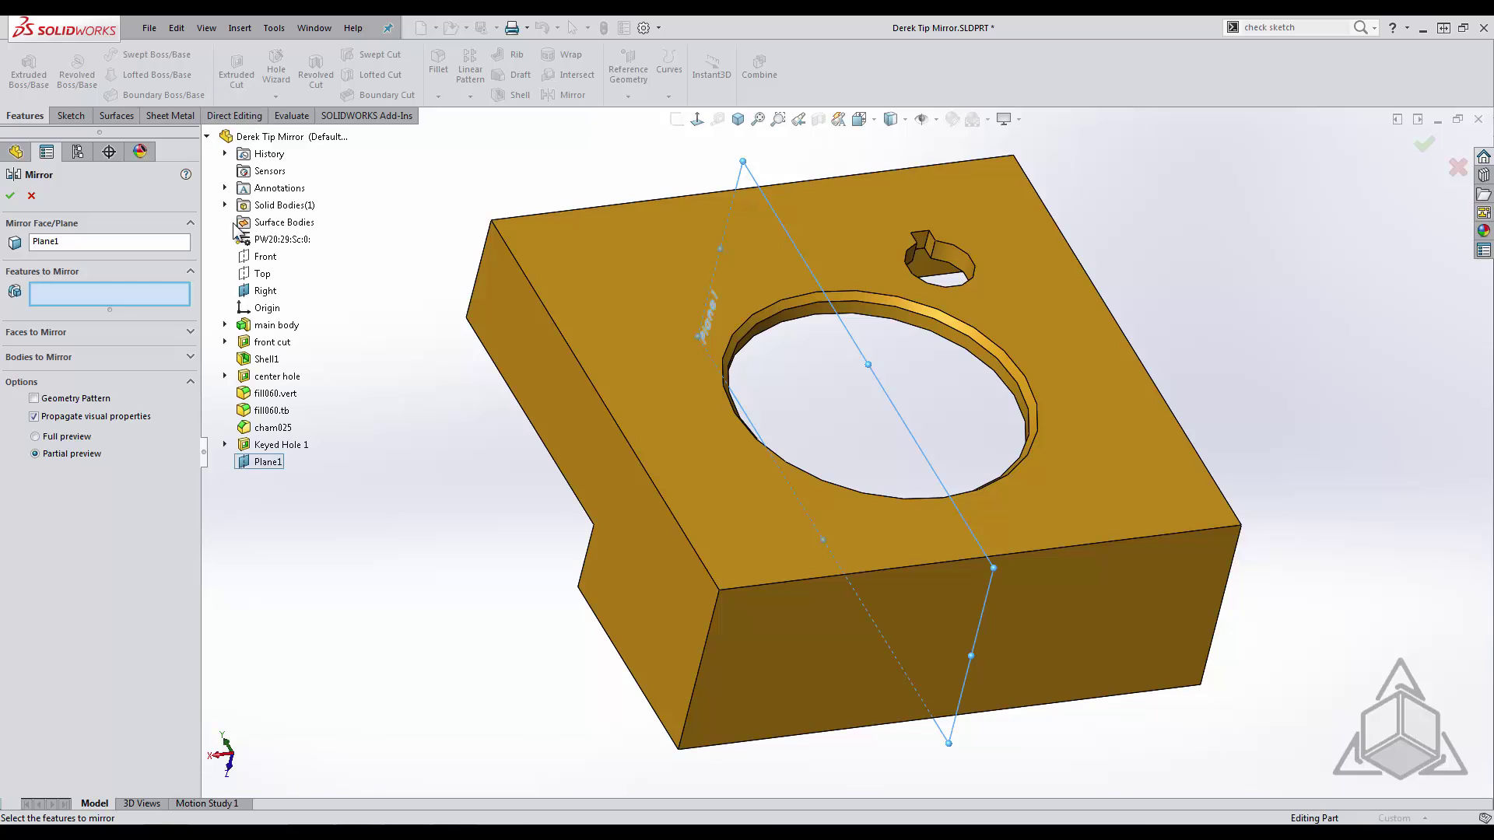
pyautogui.click(265, 445)
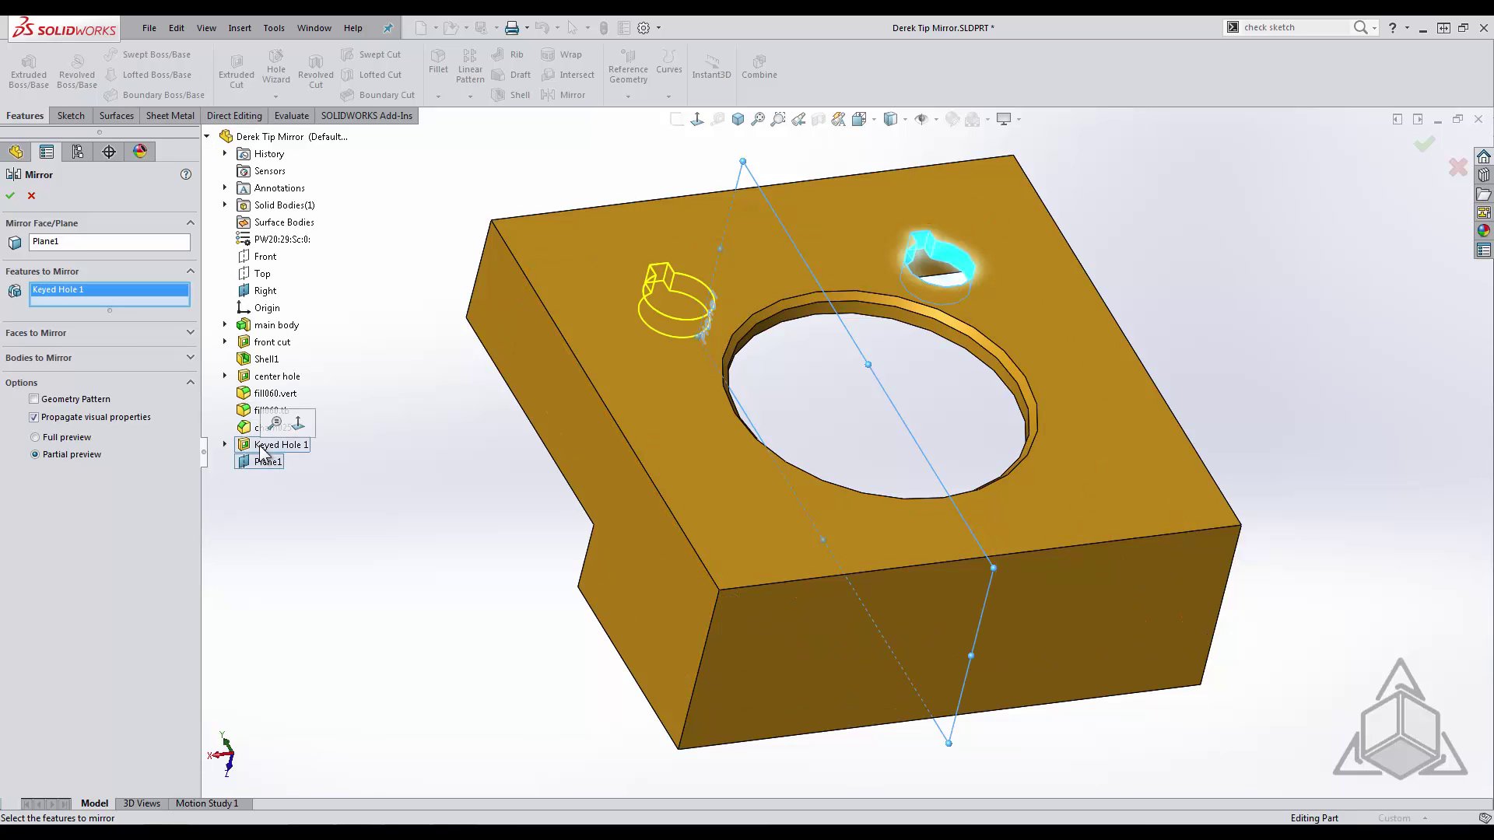
pyautogui.click(31, 195)
pyautogui.press('Escape')
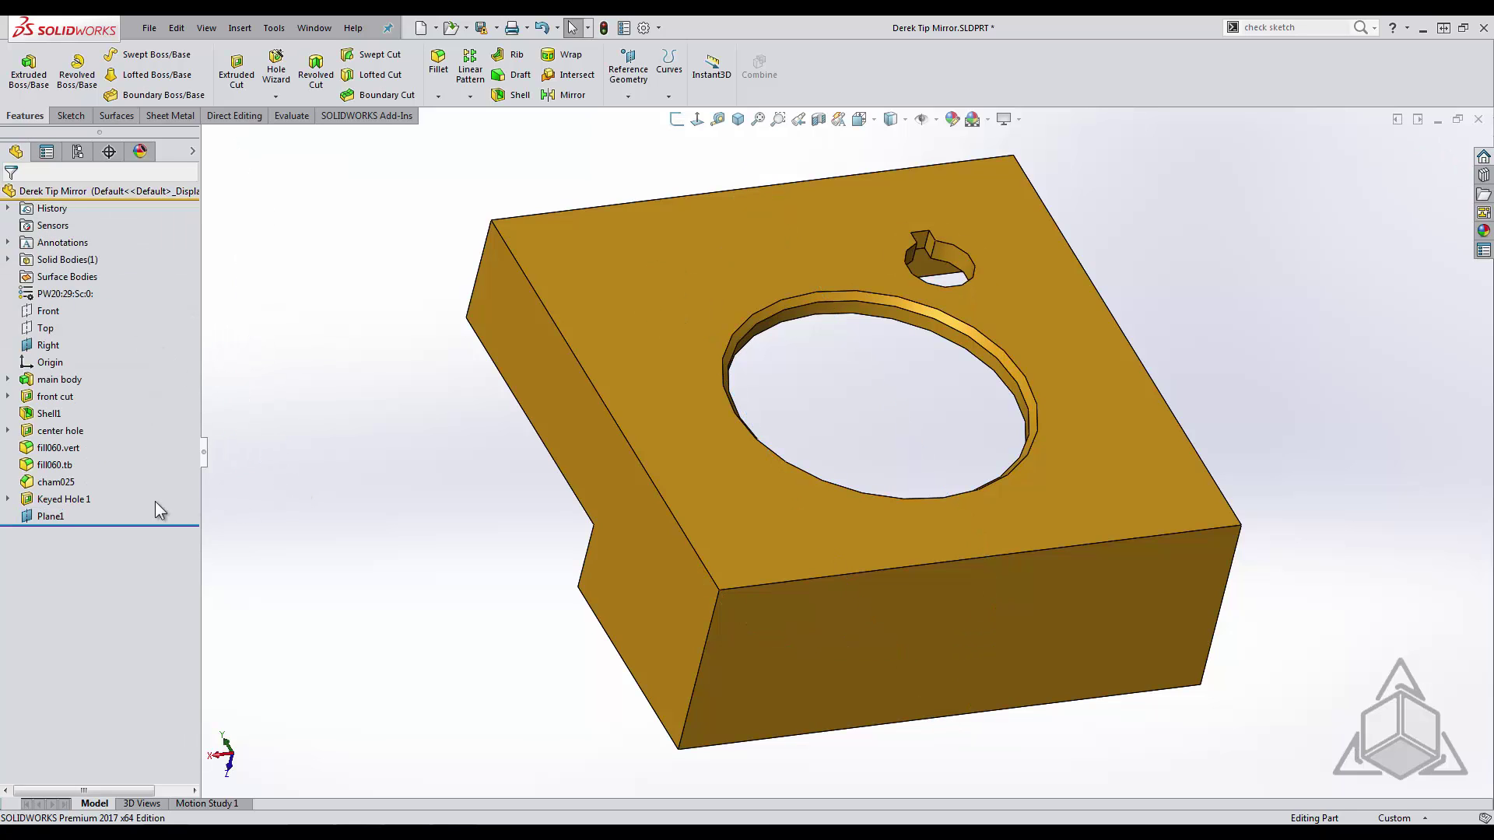
# Add the Features Mirror command to the FeatureManager Tree context toolbar via Customize.
pyautogui.click(60, 515)
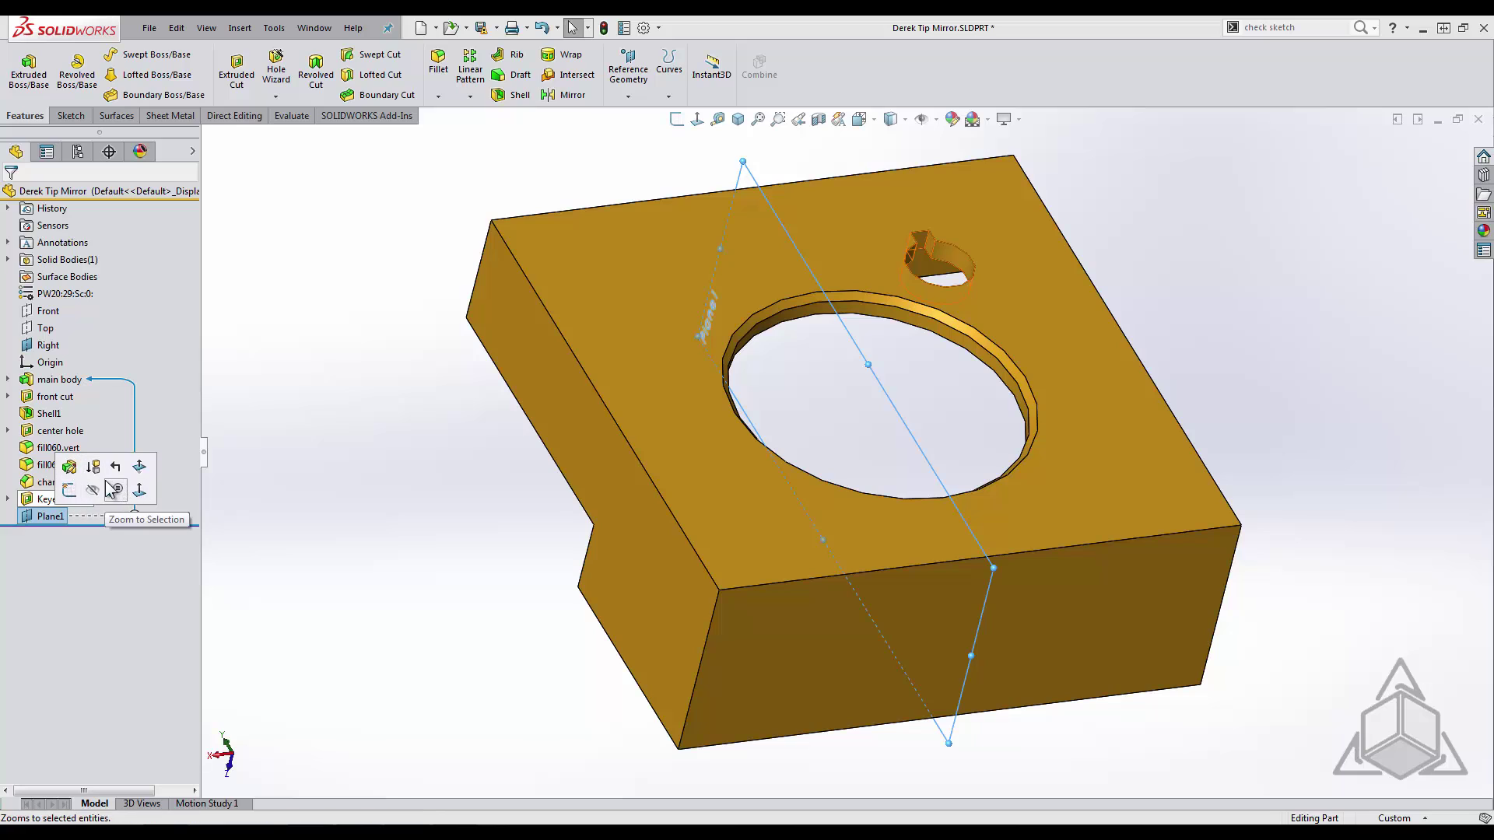
pyautogui.rightClick(109, 489)
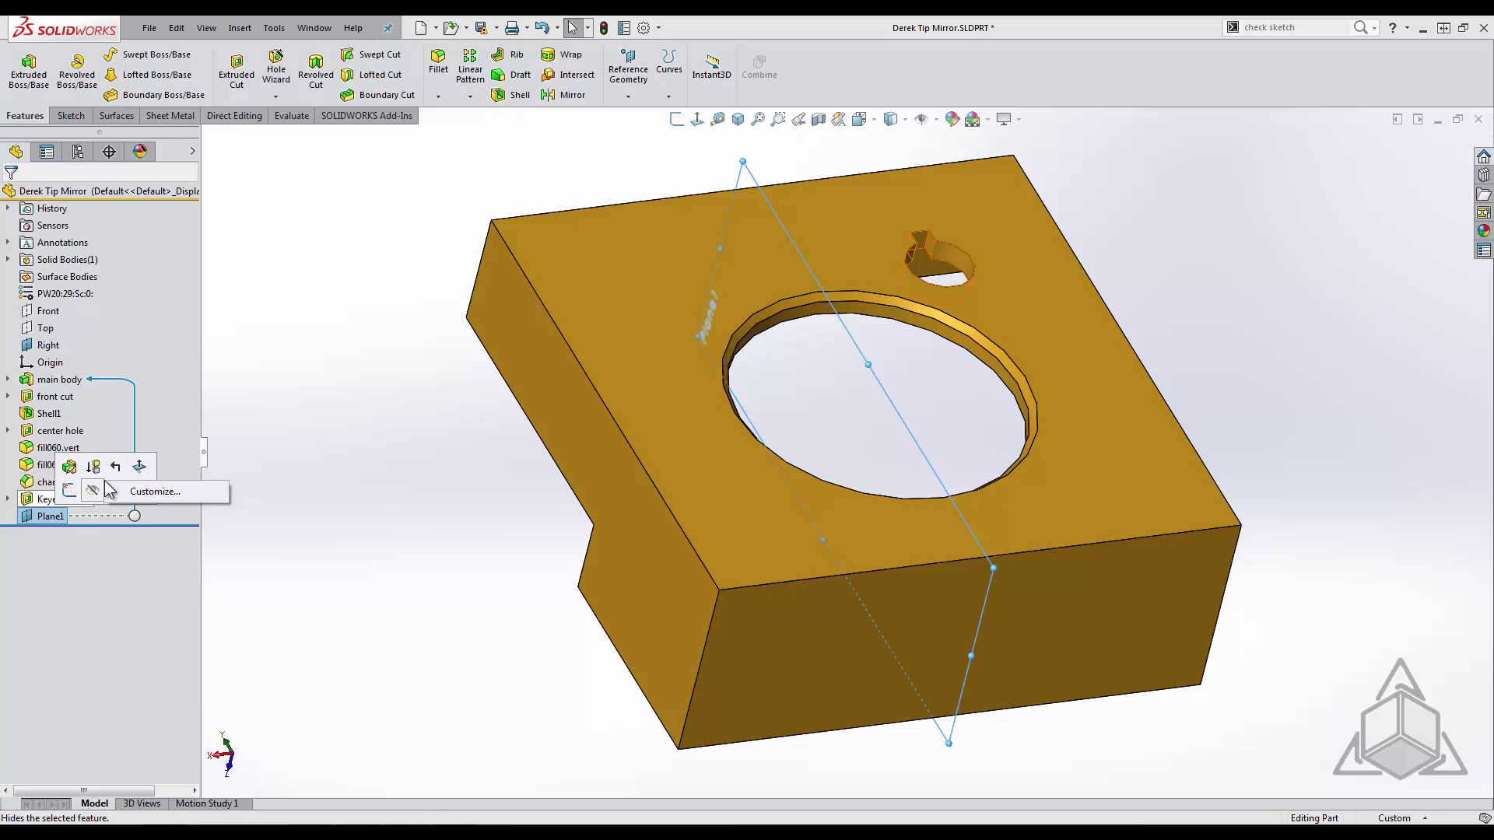
pyautogui.click(147, 491)
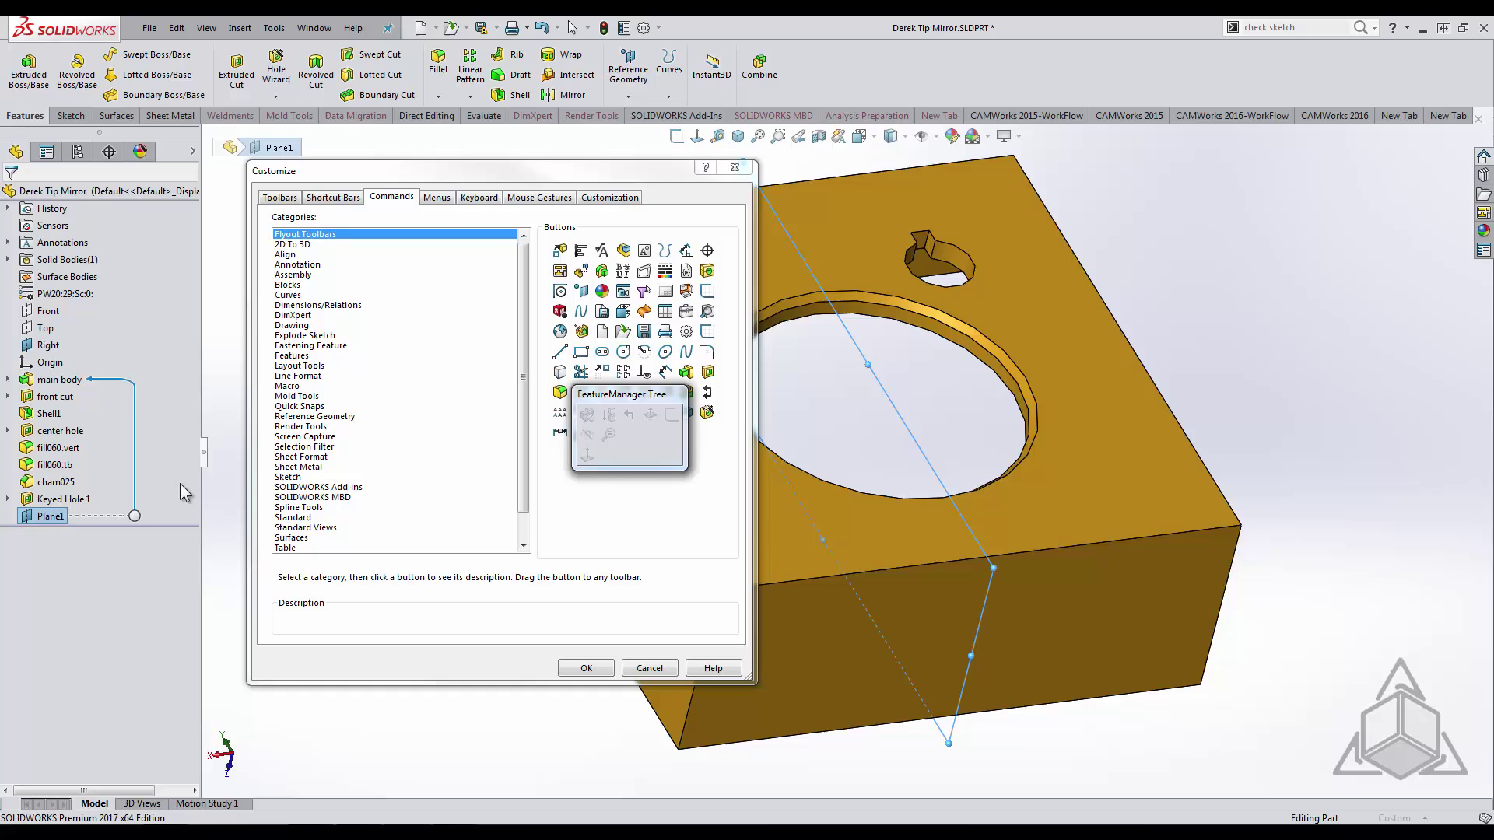
pyautogui.click(413, 356)
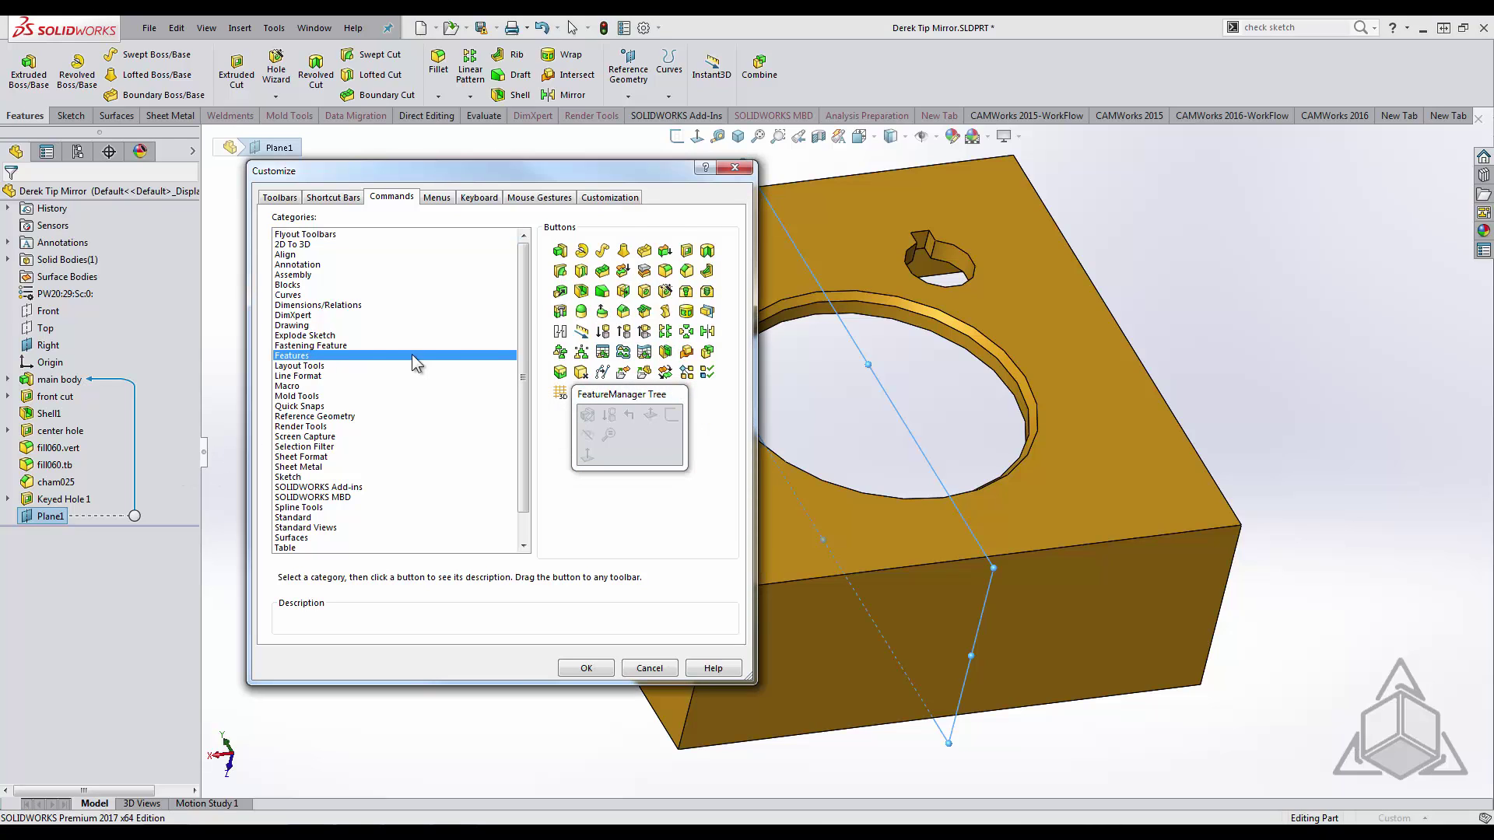
pyautogui.moveTo(707, 332); pyautogui.dragTo(603, 450)
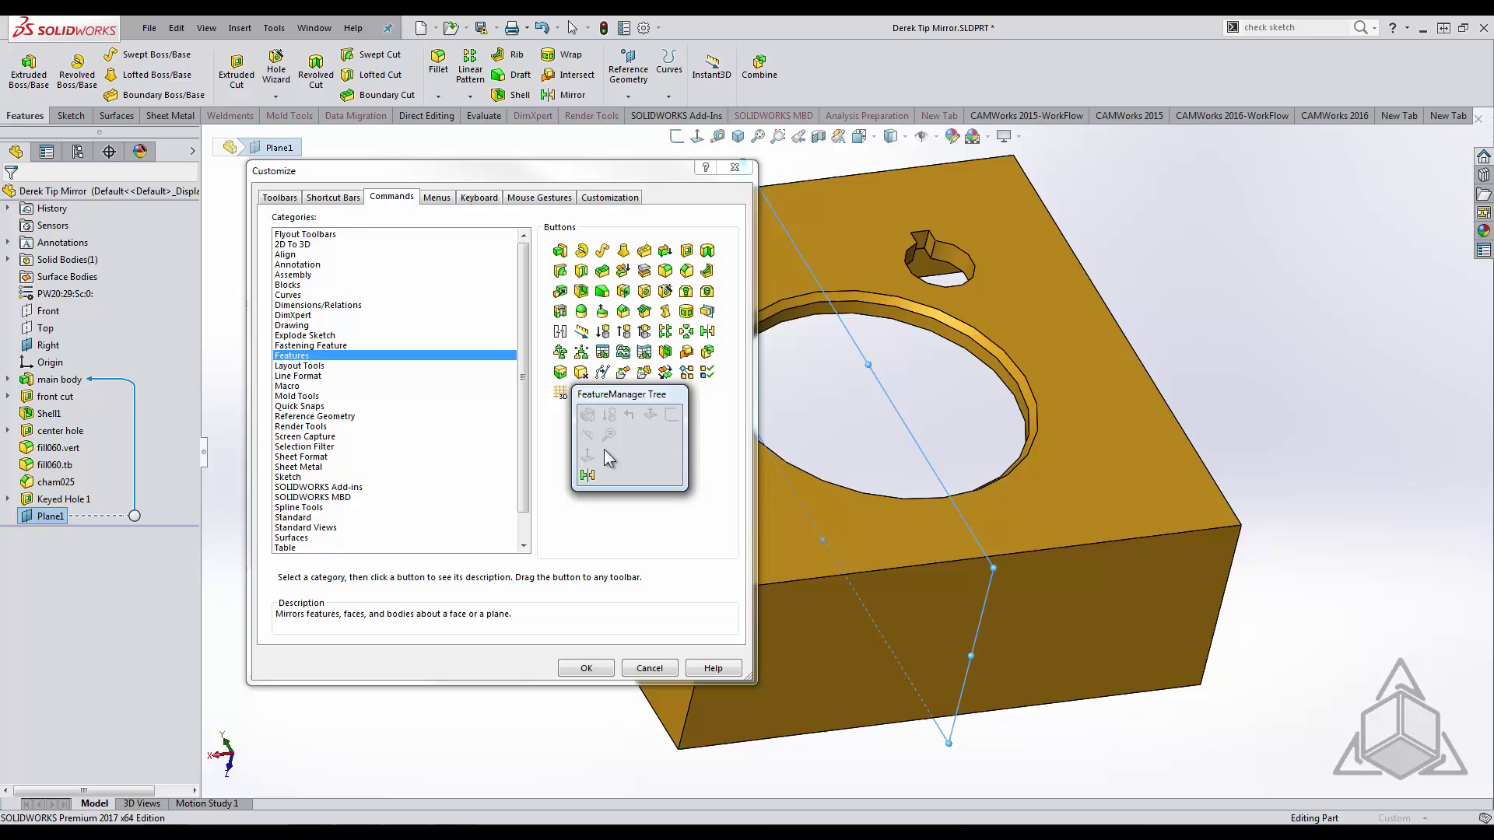
pyautogui.click(582, 668)
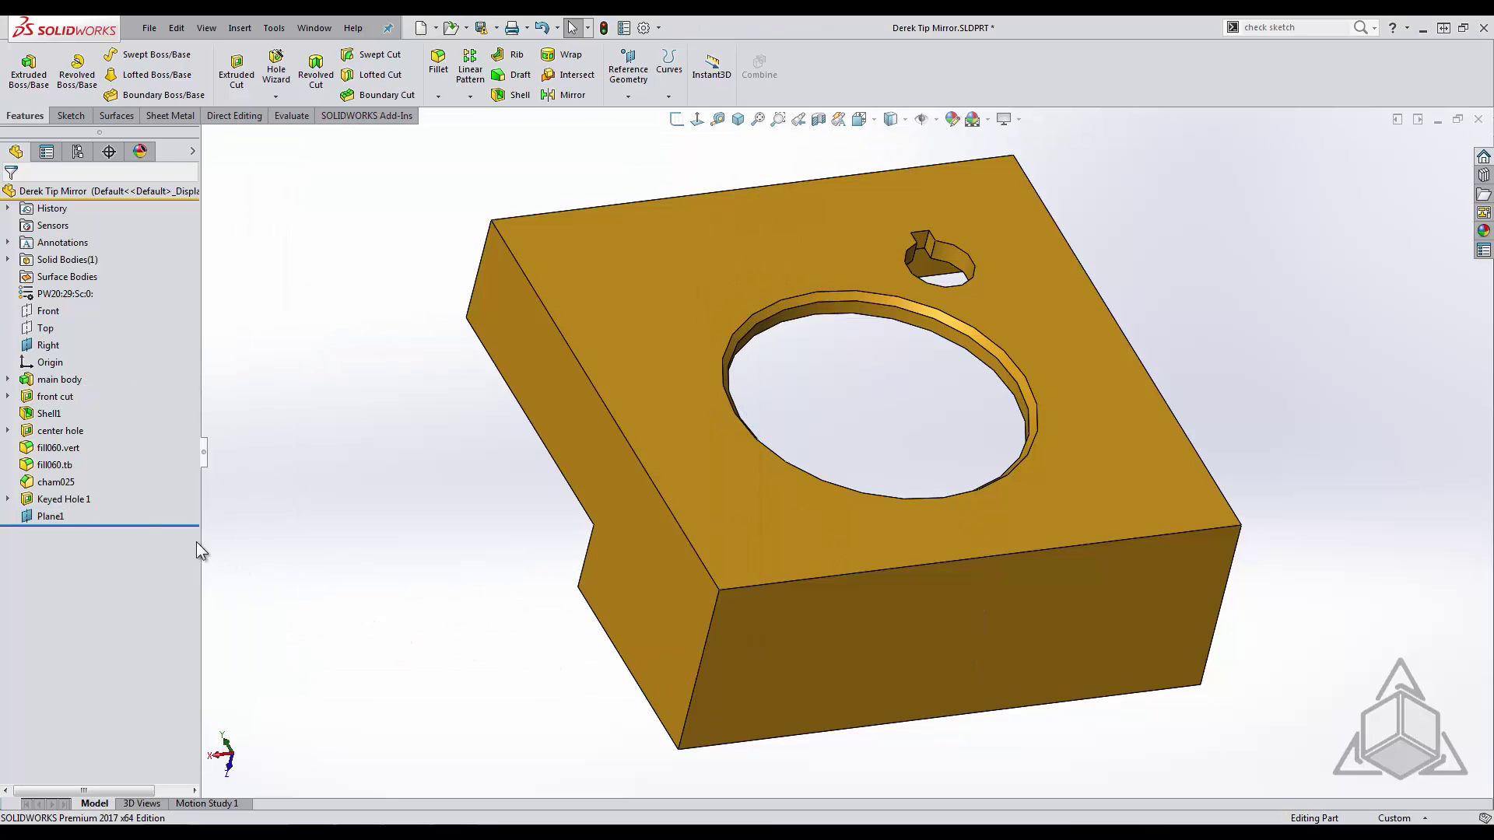
pyautogui.click(62, 514)
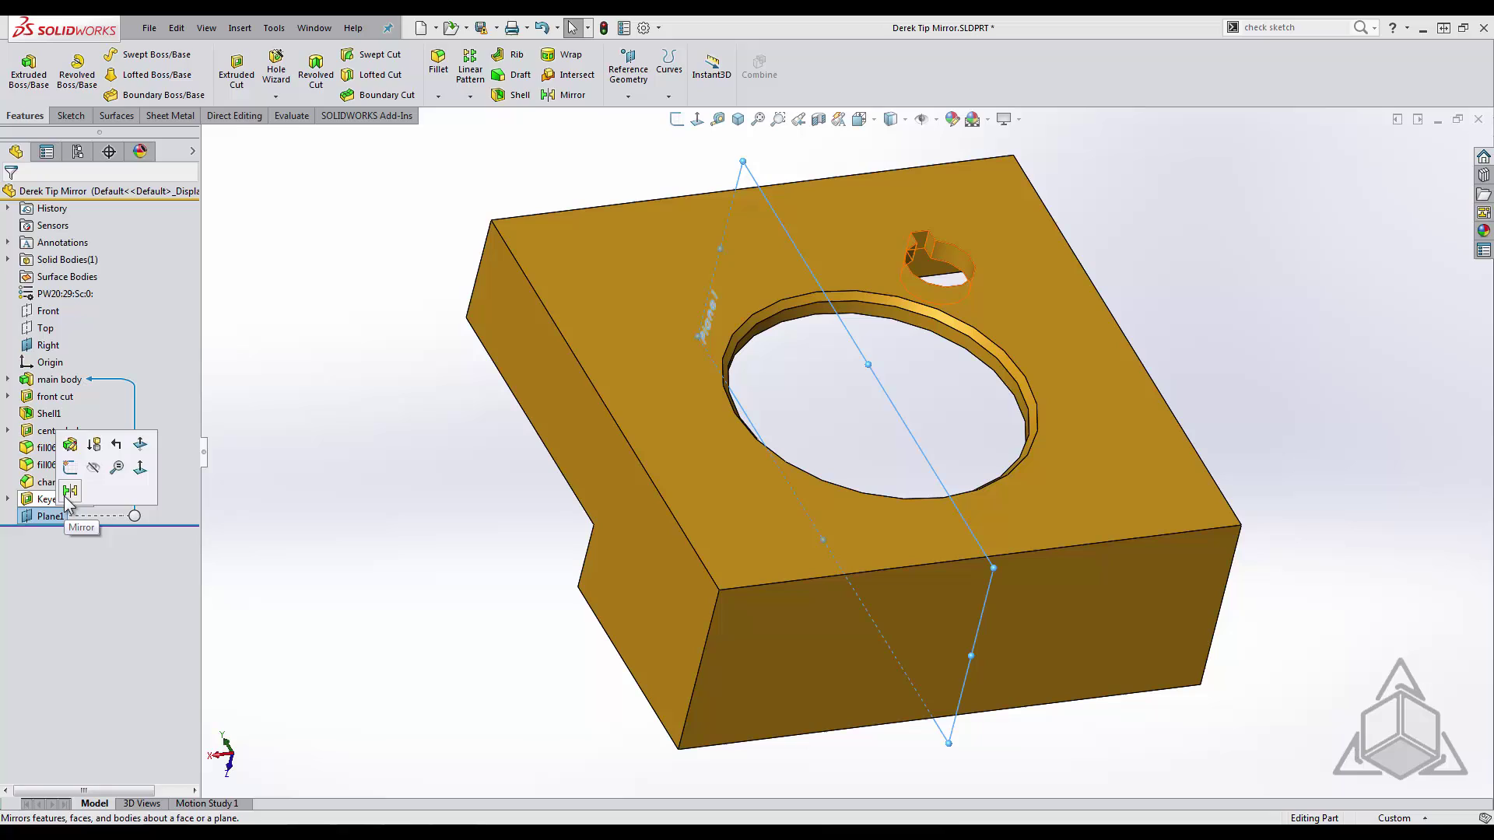
pyautogui.click(69, 491)
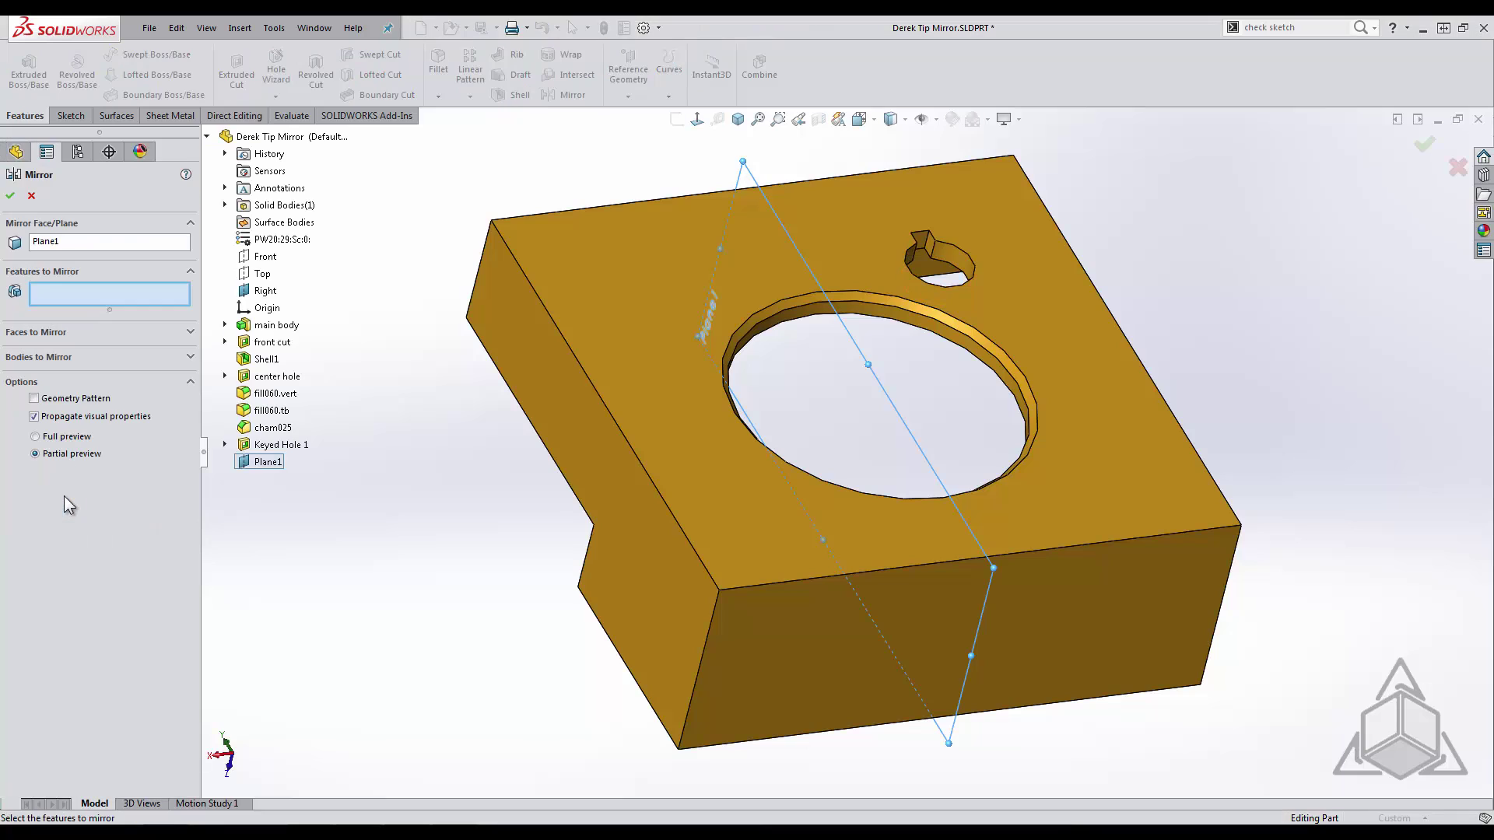
pyautogui.click(279, 445)
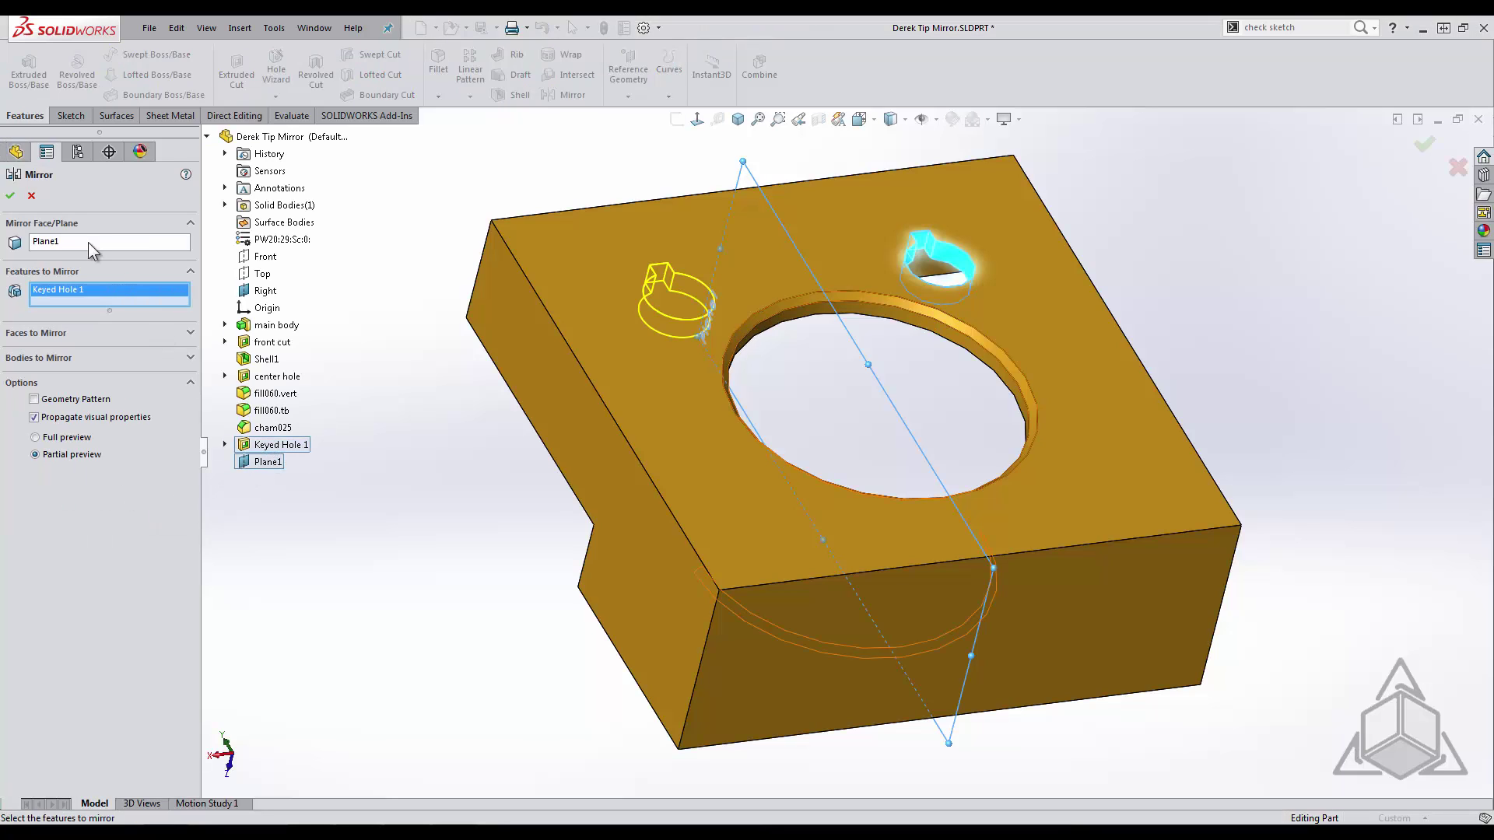
pyautogui.click(37, 200)
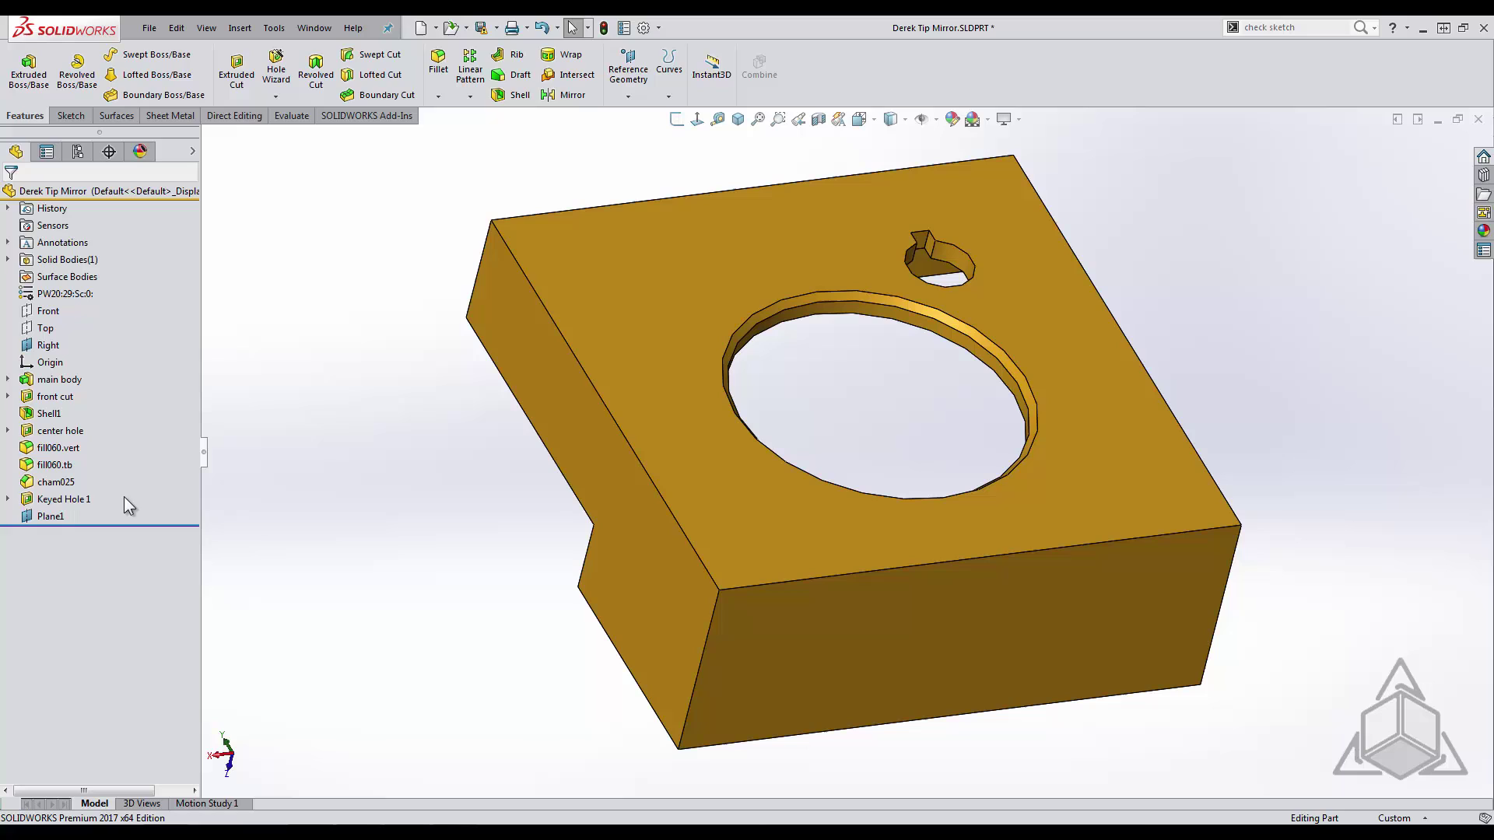
# Mirror Keyed Hole 1 across Plane1, adding Mirror3 with a second keyed hole.
pyautogui.click(48, 517)
pyautogui.keyDown('ctrl'); pyautogui.click(55, 499); pyautogui.keyUp('ctrl')
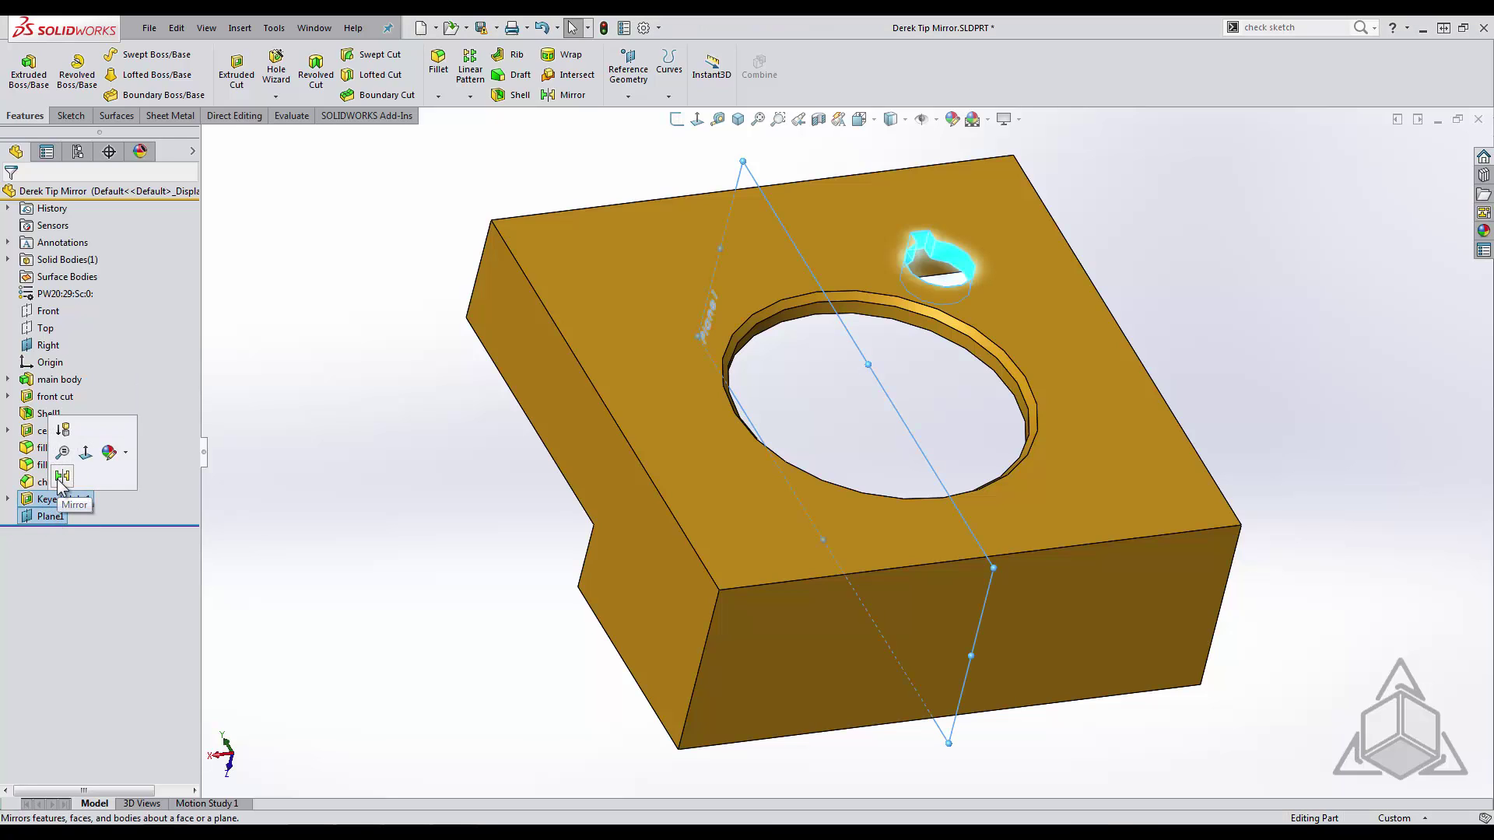
pyautogui.click(61, 478)
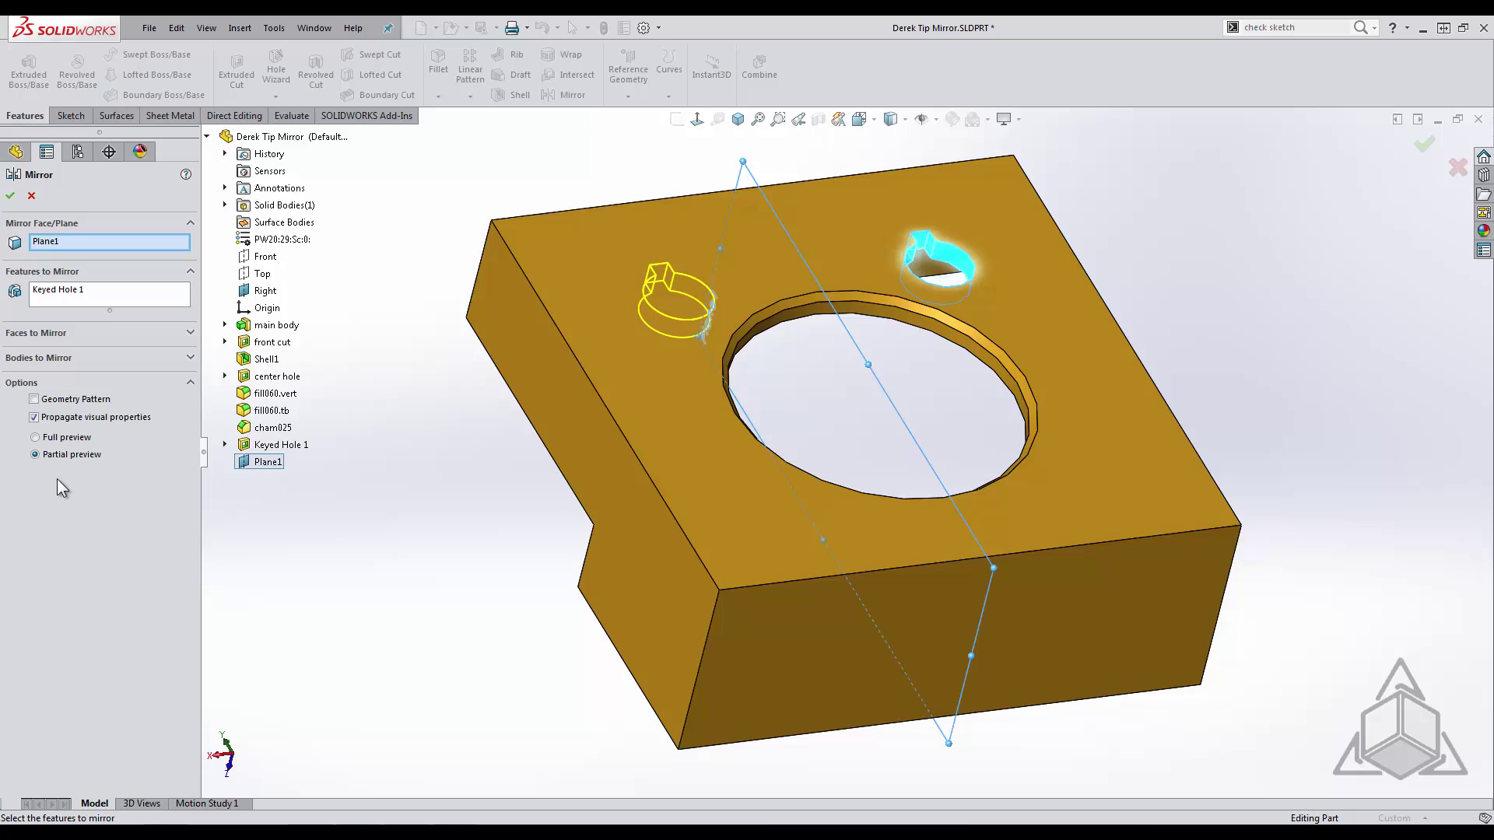
pyautogui.click(11, 196)
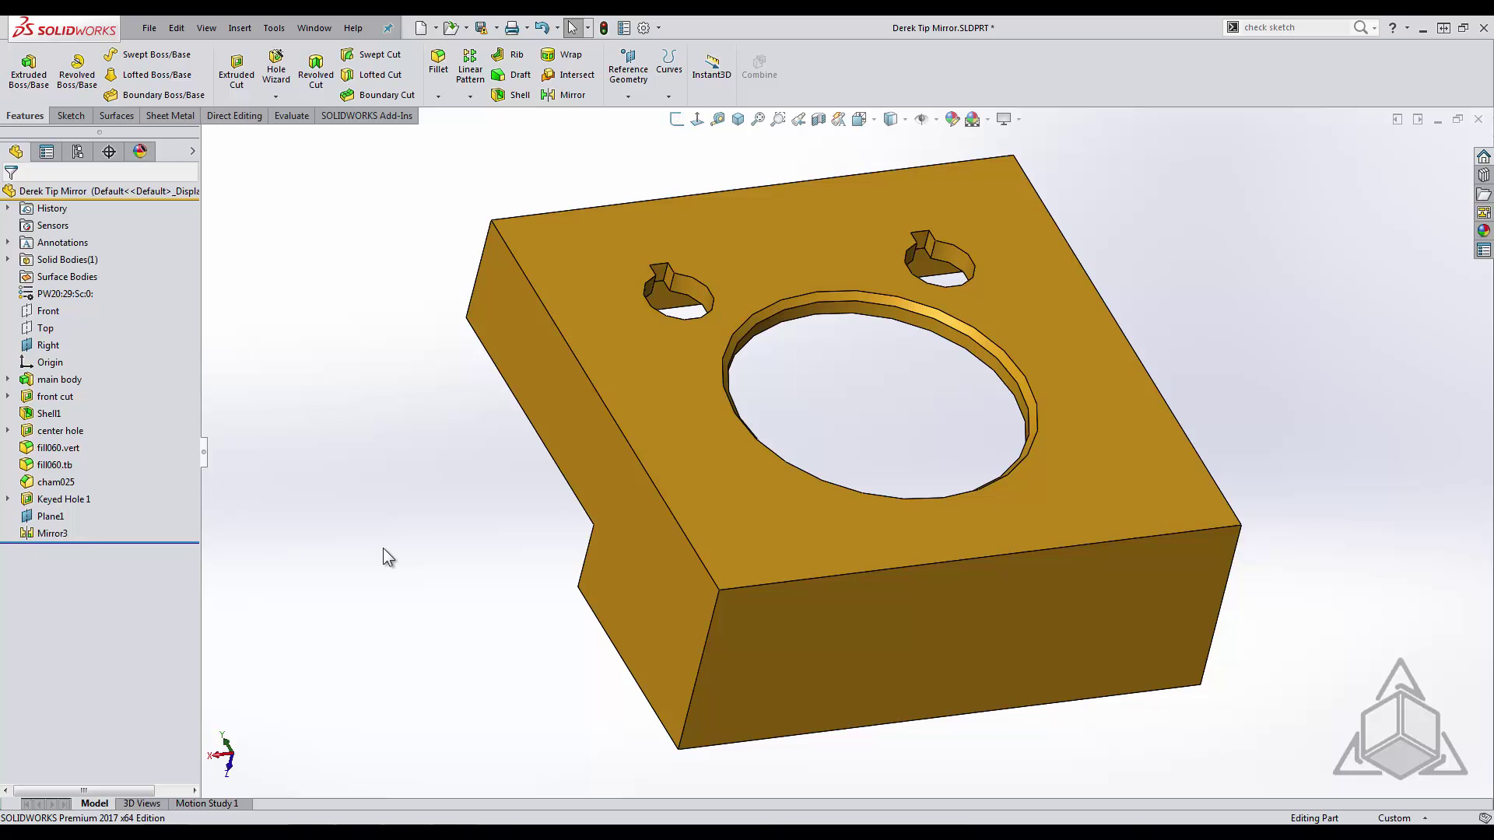
# Begin a sketch on the block's front face and draw a closed four-line rectangle.
pyautogui.click(833, 652)
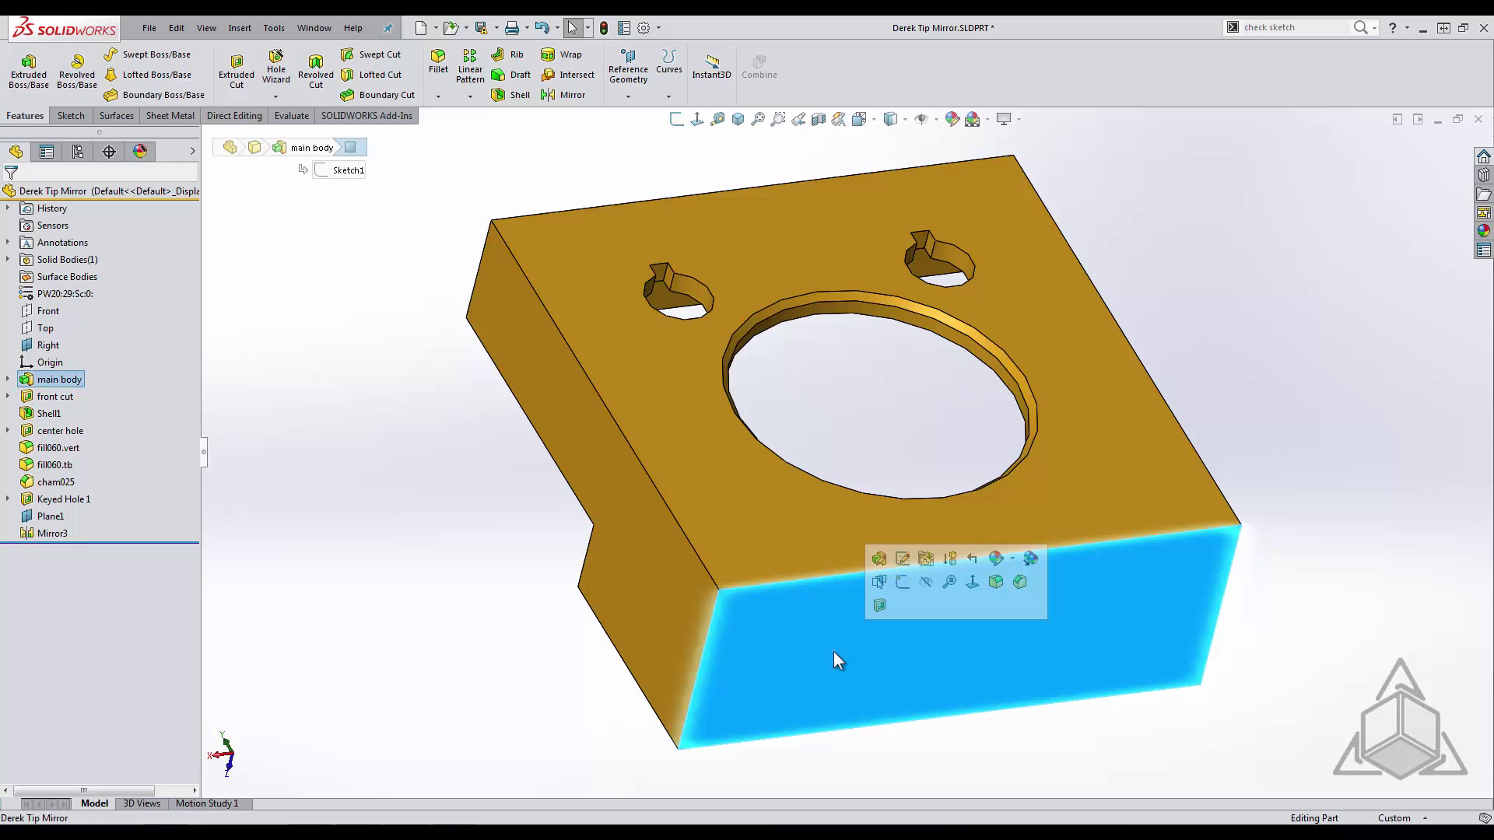
pyautogui.click(897, 587)
pyautogui.click(897, 615)
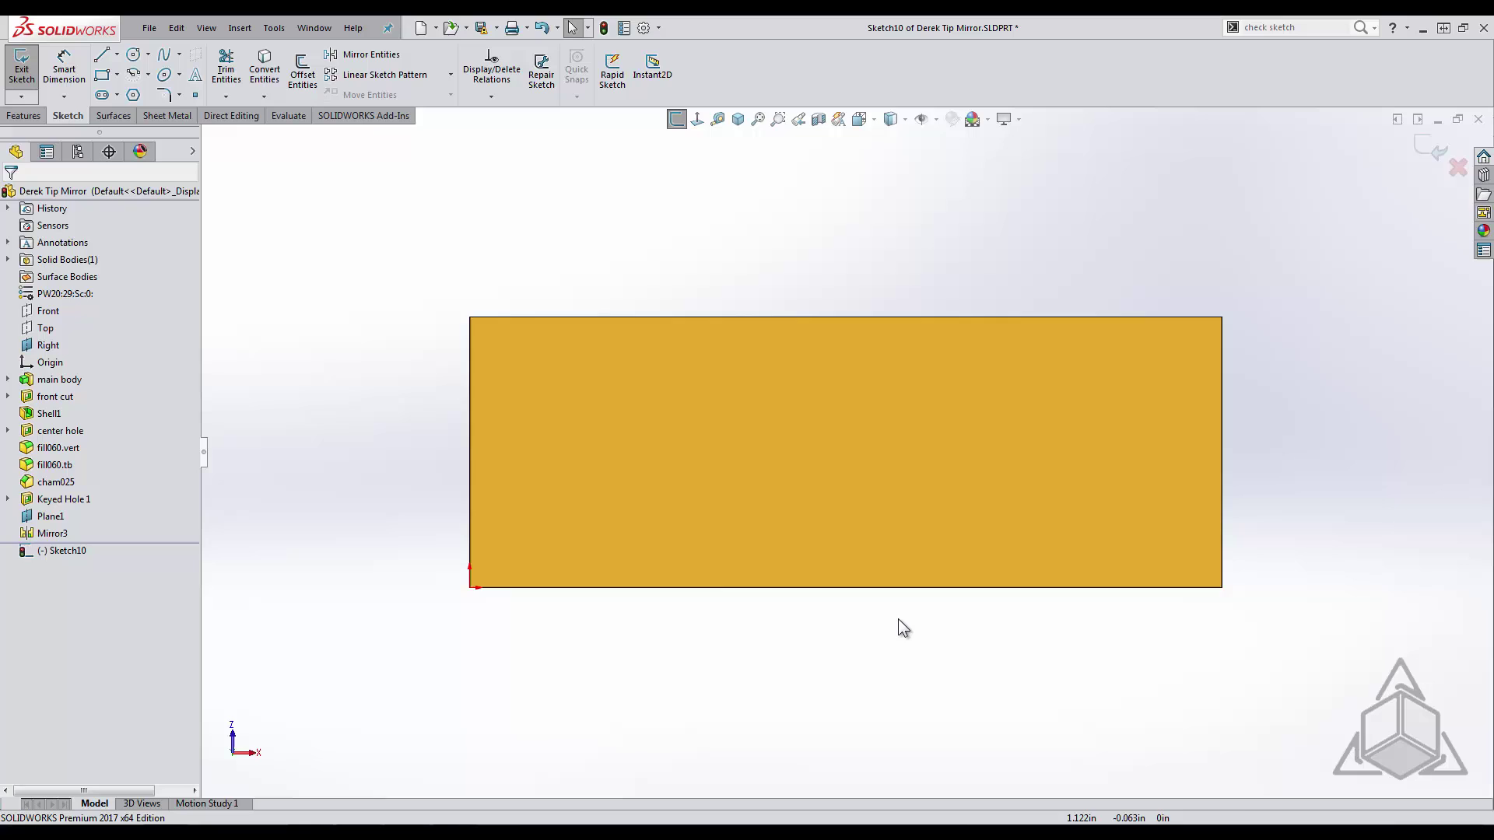
pyautogui.moveTo(895, 621); pyautogui.dragTo(825, 614, button='right')
pyautogui.click(584, 540)
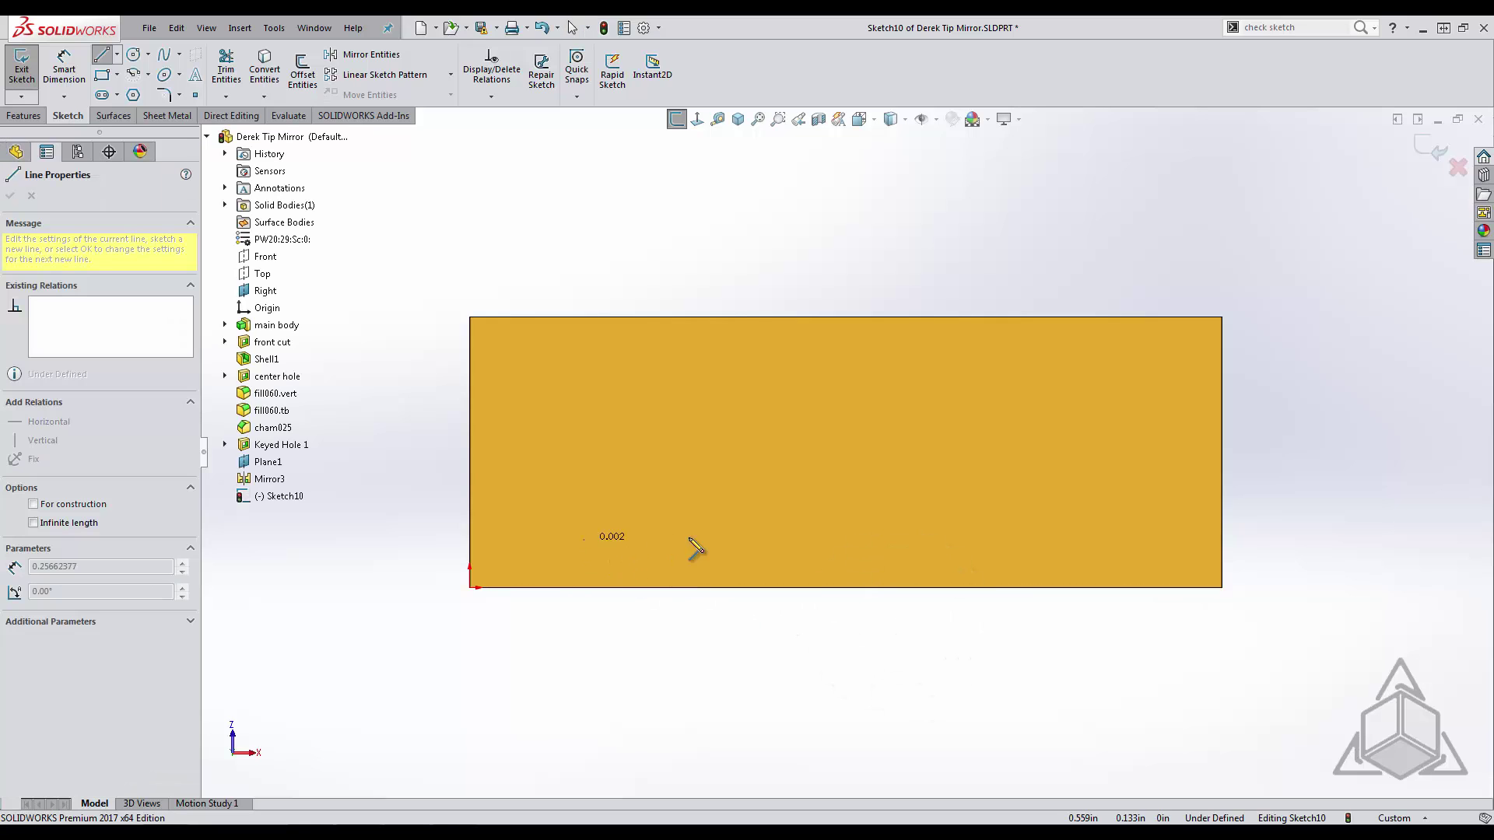
pyautogui.click(1067, 539)
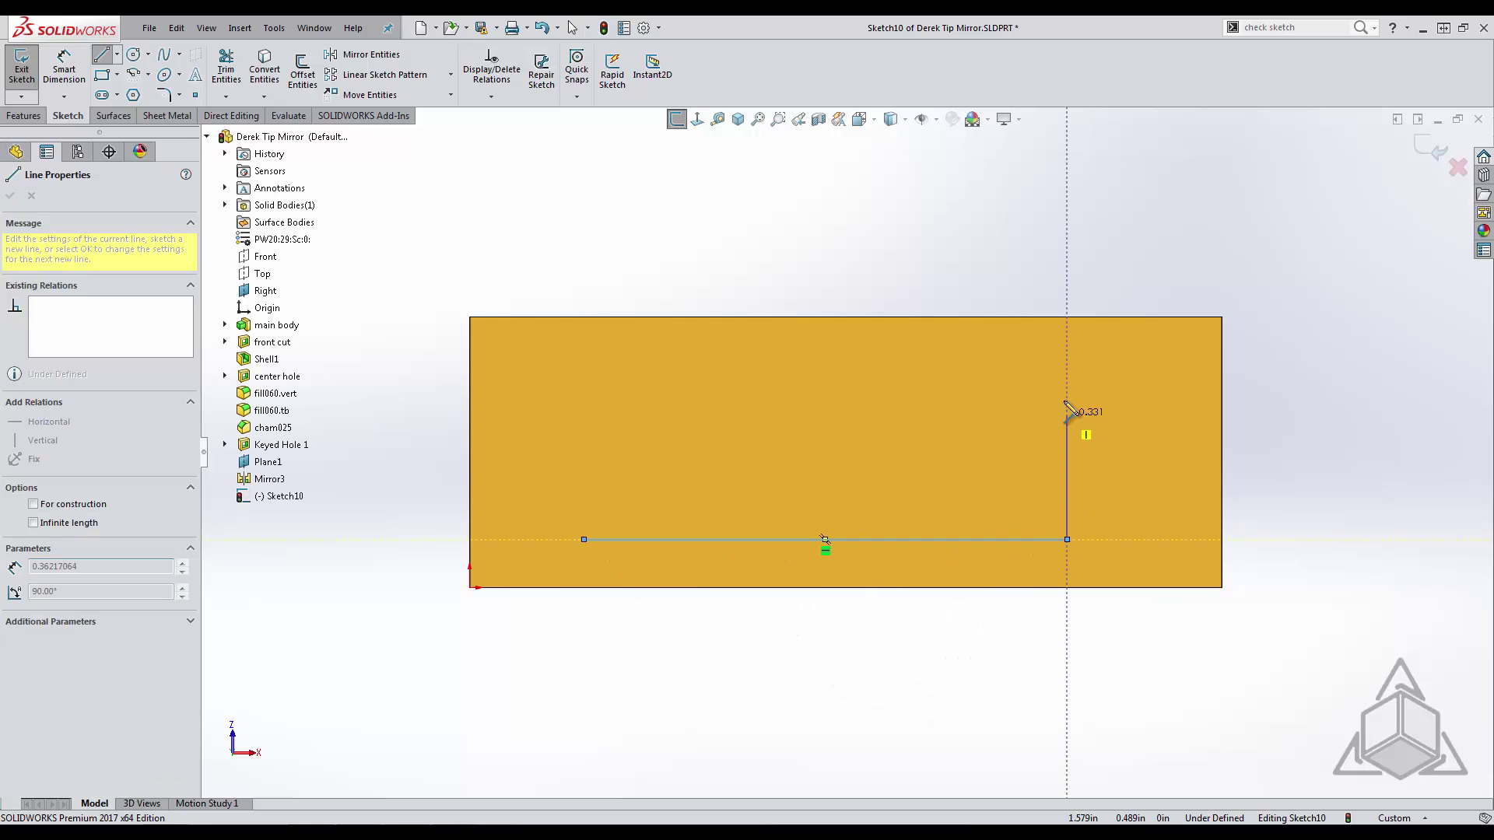
pyautogui.click(1066, 362)
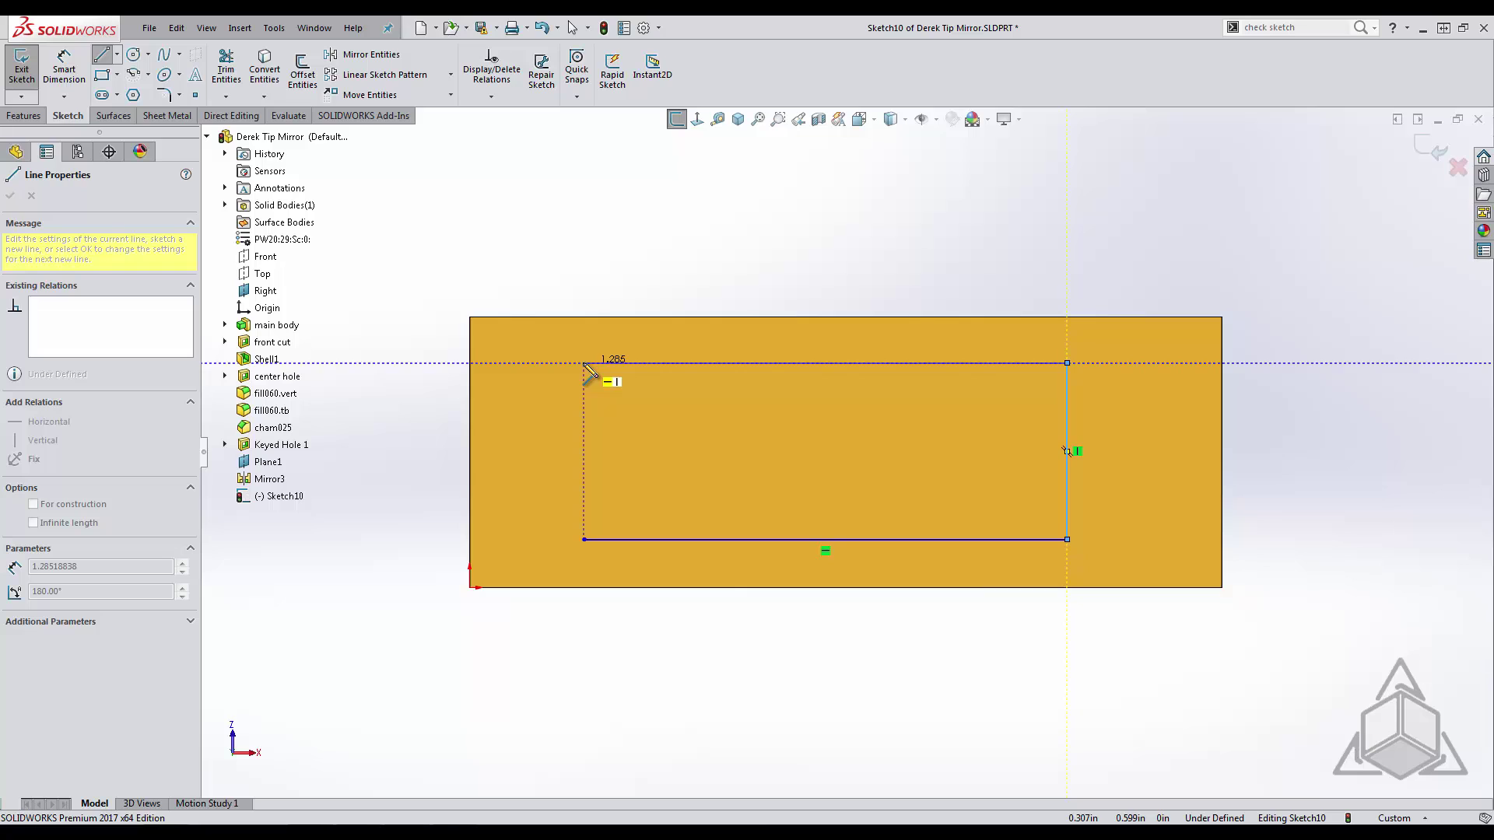
pyautogui.click(585, 362)
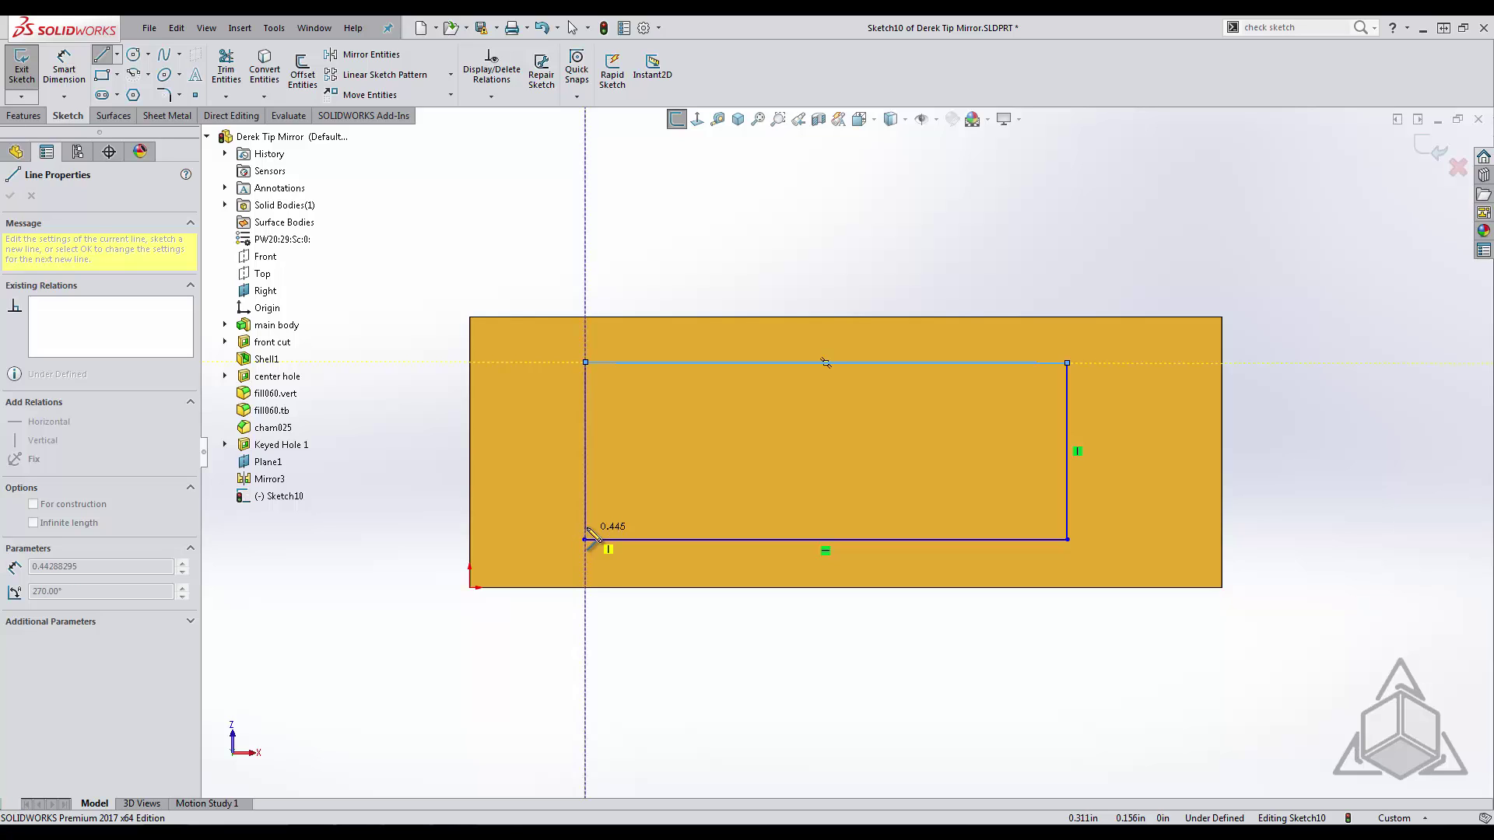
pyautogui.click(584, 539)
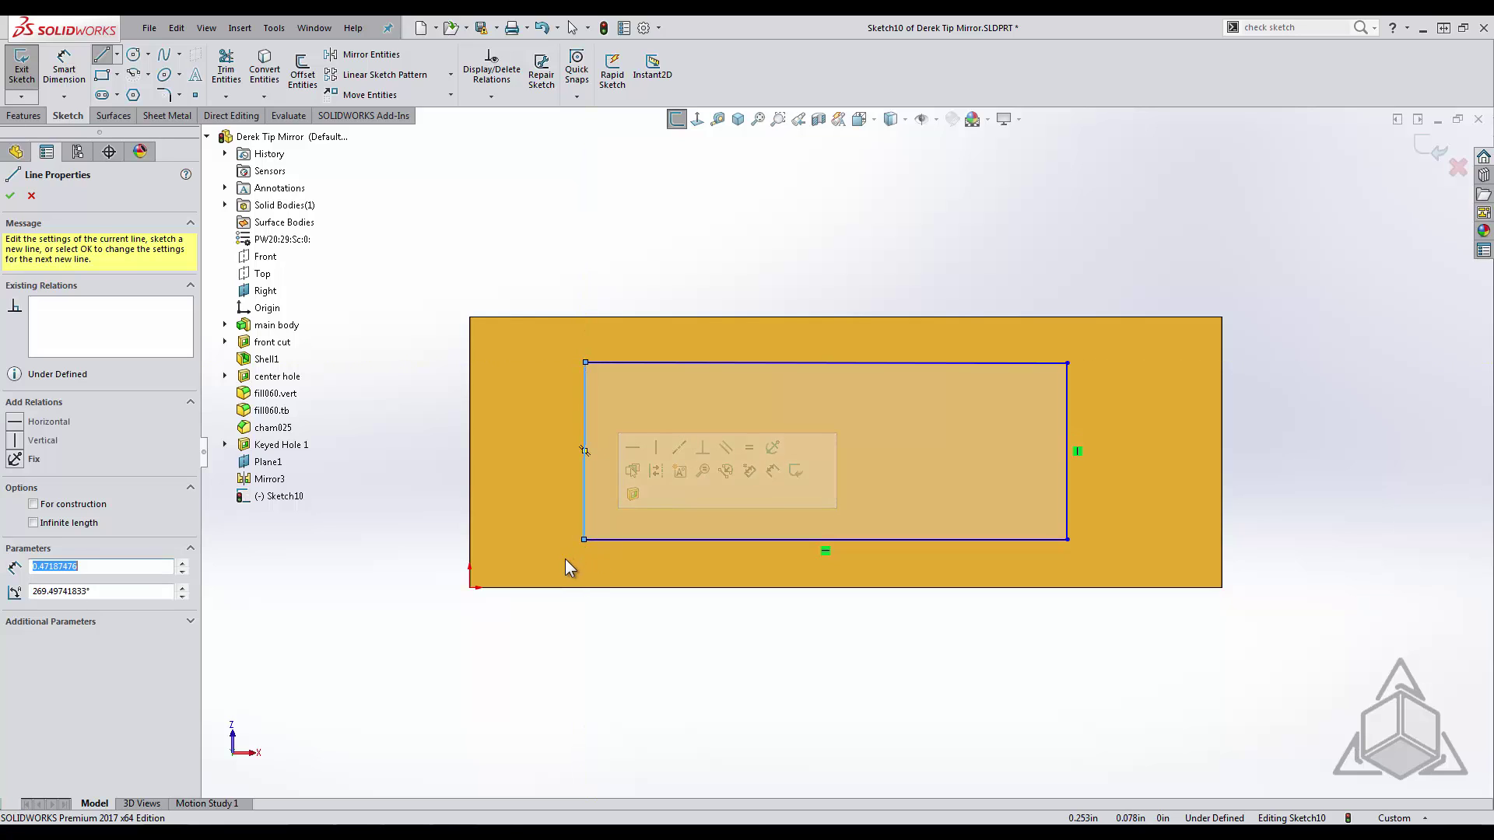
# Add a 0.5 in angled line from the rectangle's lower-left corner past the block's edge.
pyautogui.click(584, 540)
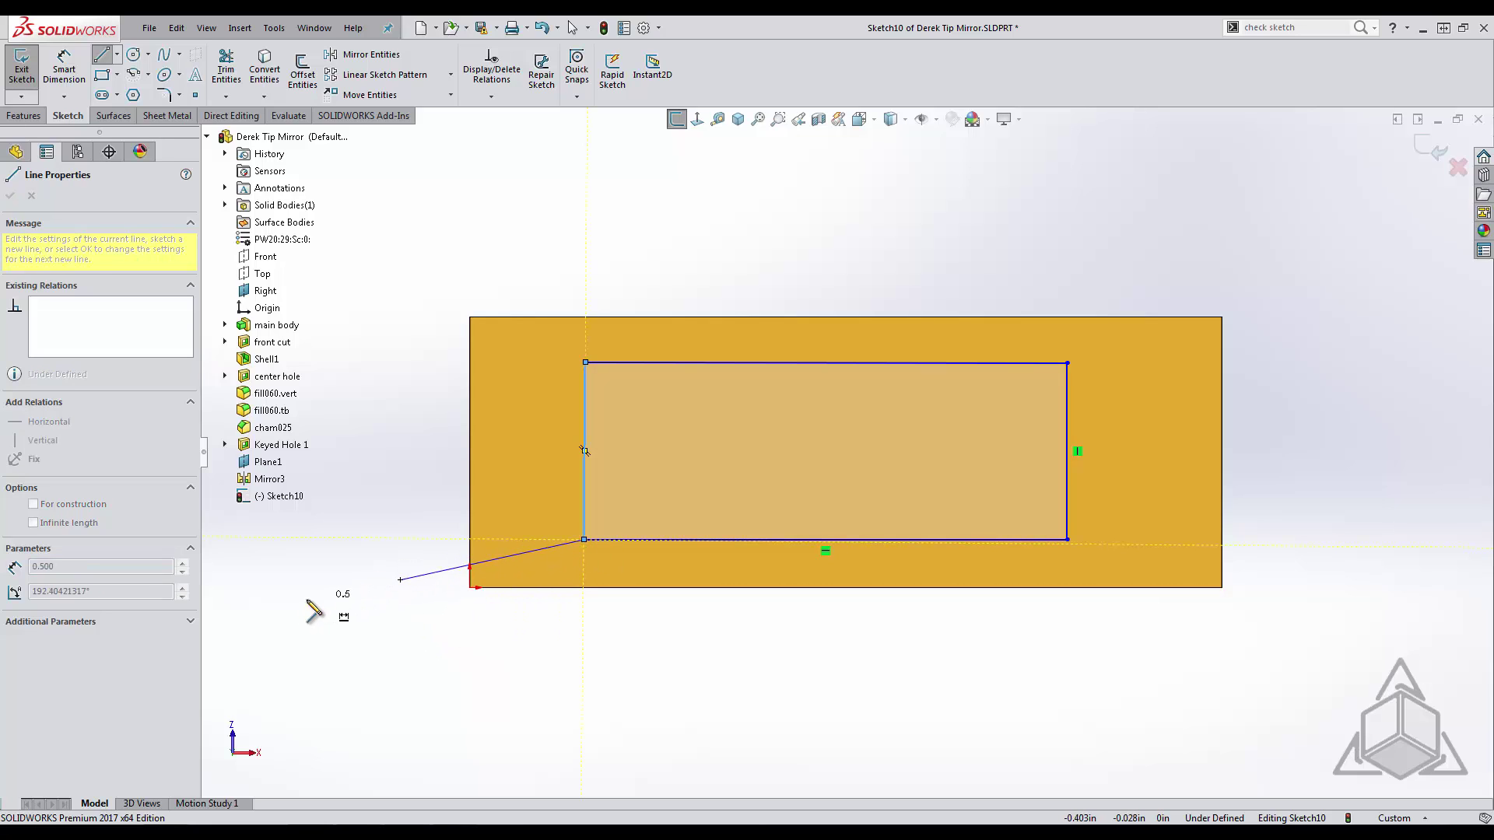
pyautogui.click(401, 584)
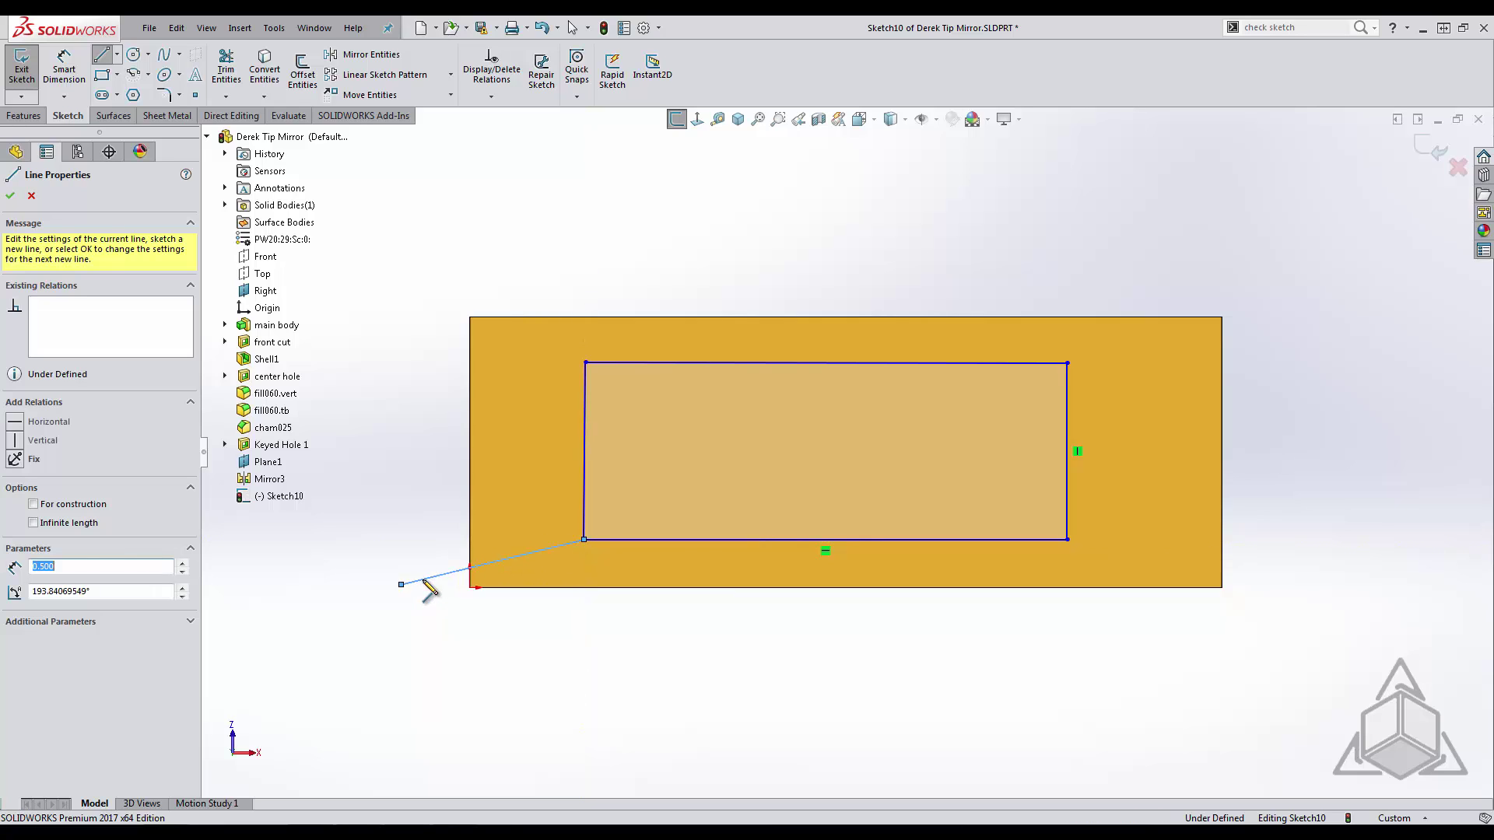
pyautogui.press('Escape')
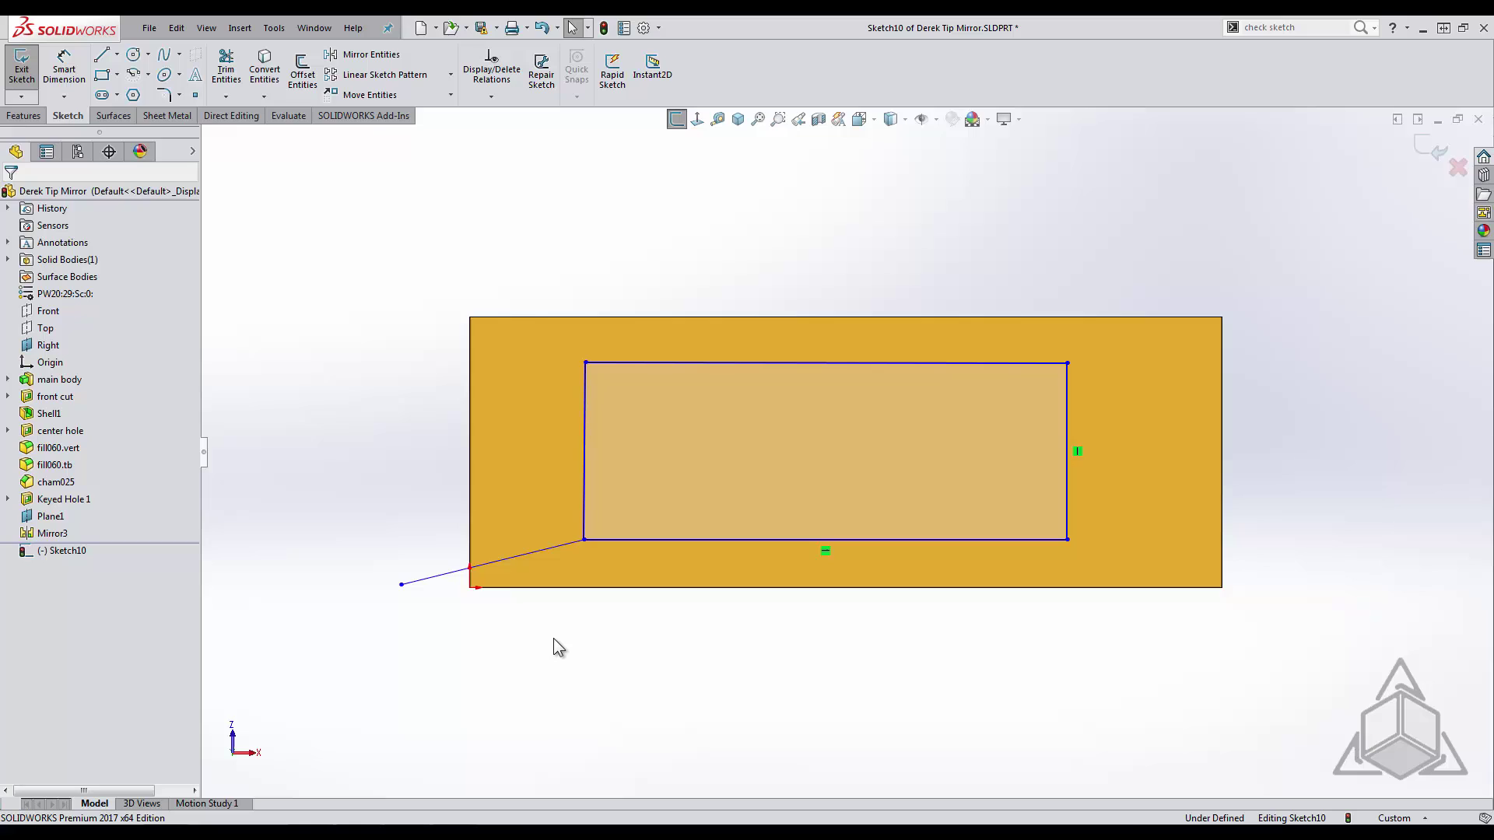
# Check Sketch10 for Cut Extrude usage with 'schec' and accept opening Repair Sketch.
pyautogui.write('s')
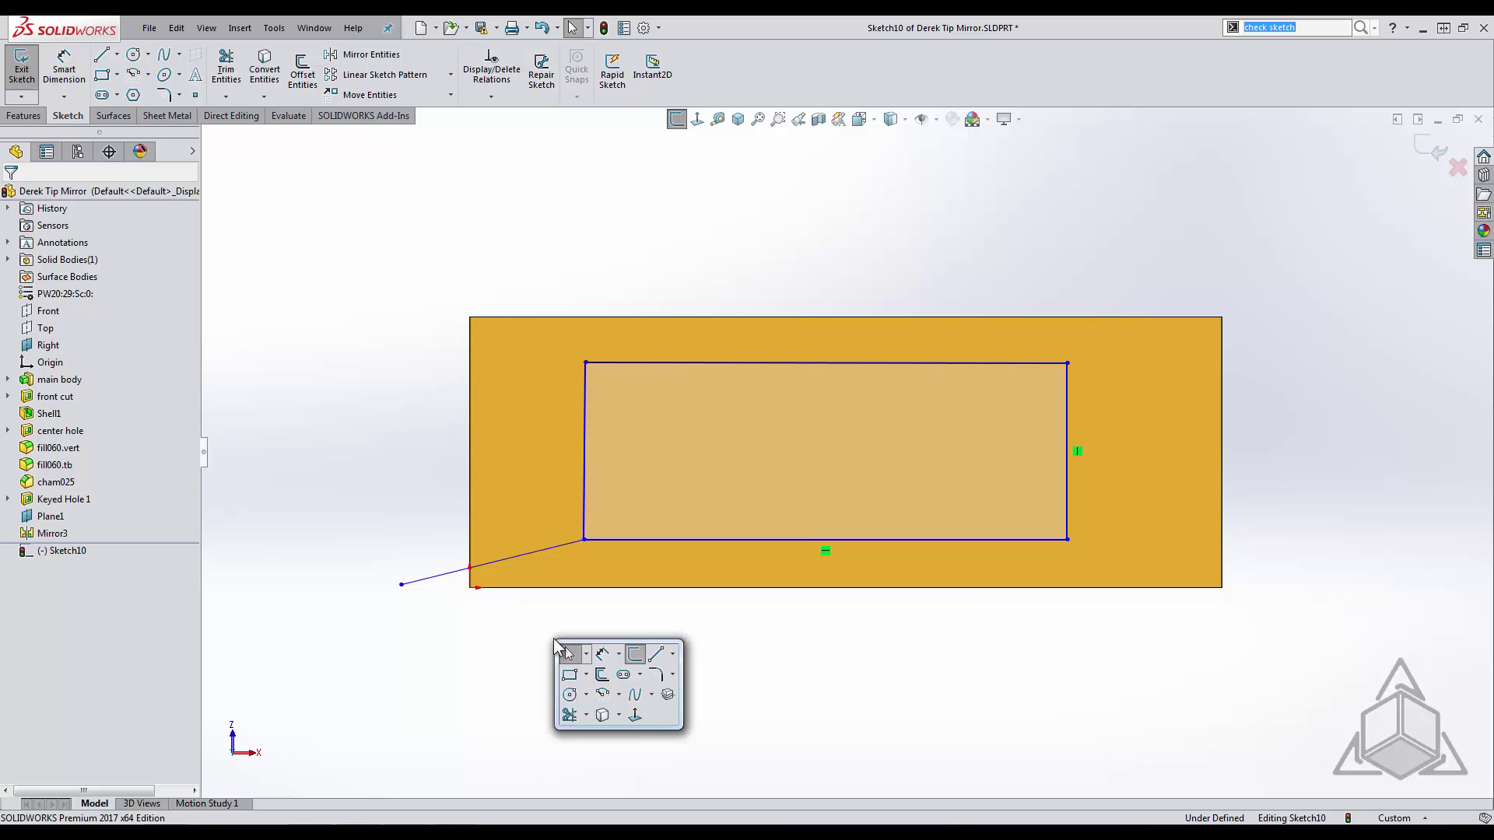
pyautogui.write('check')
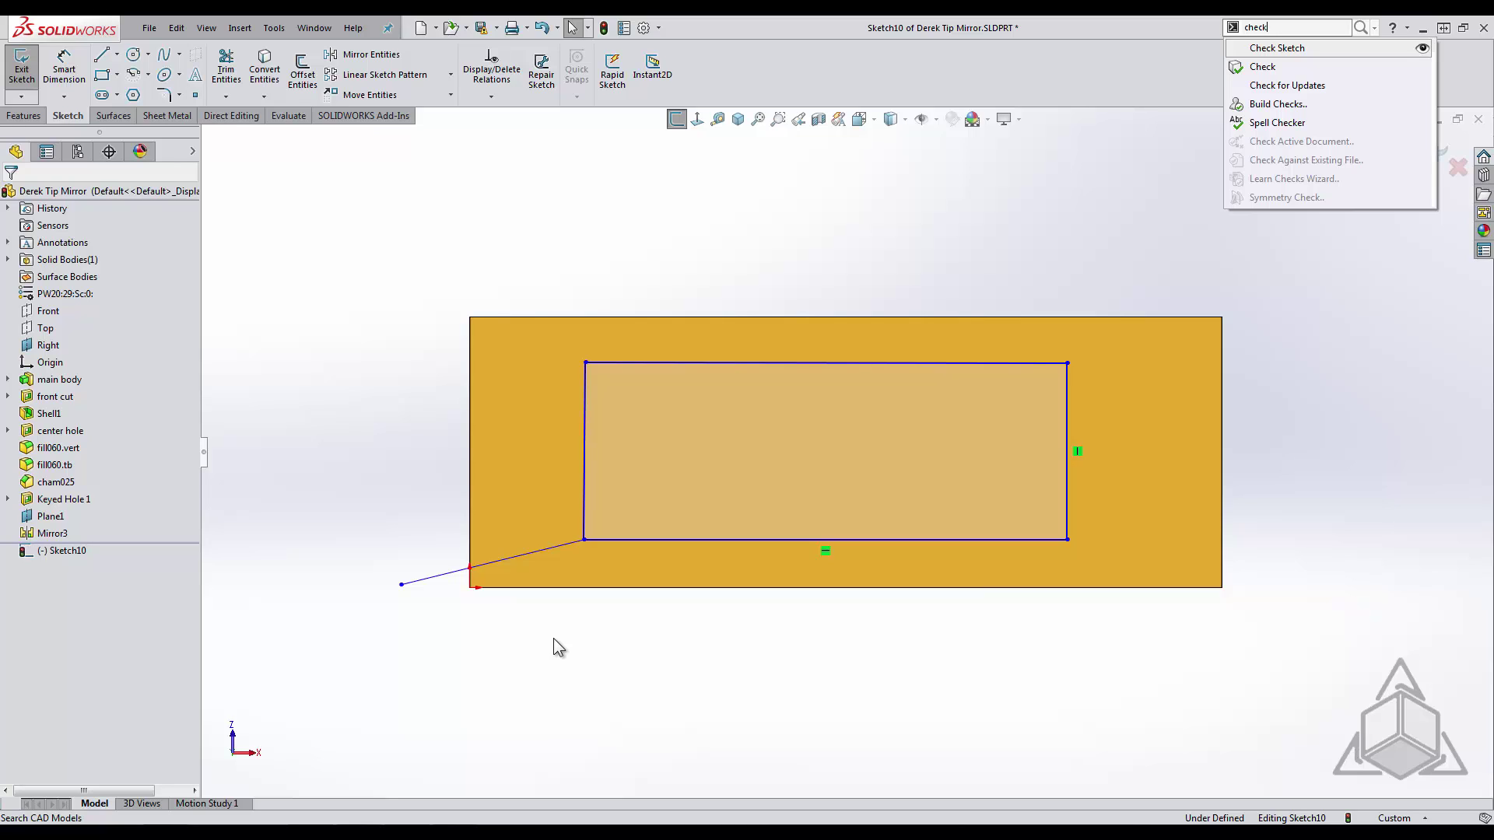
pyautogui.press('Return')
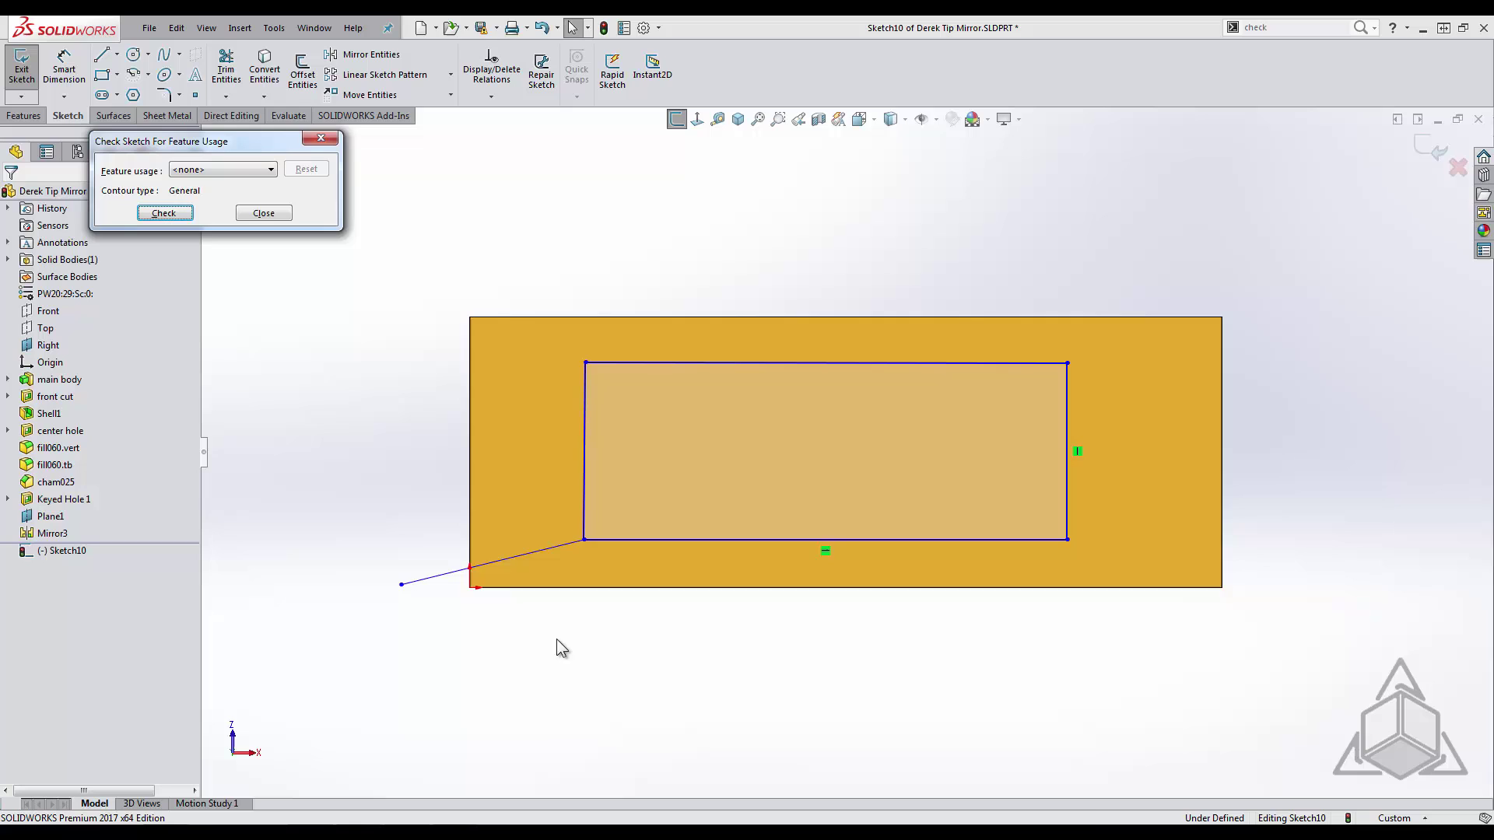
pyautogui.click(242, 171)
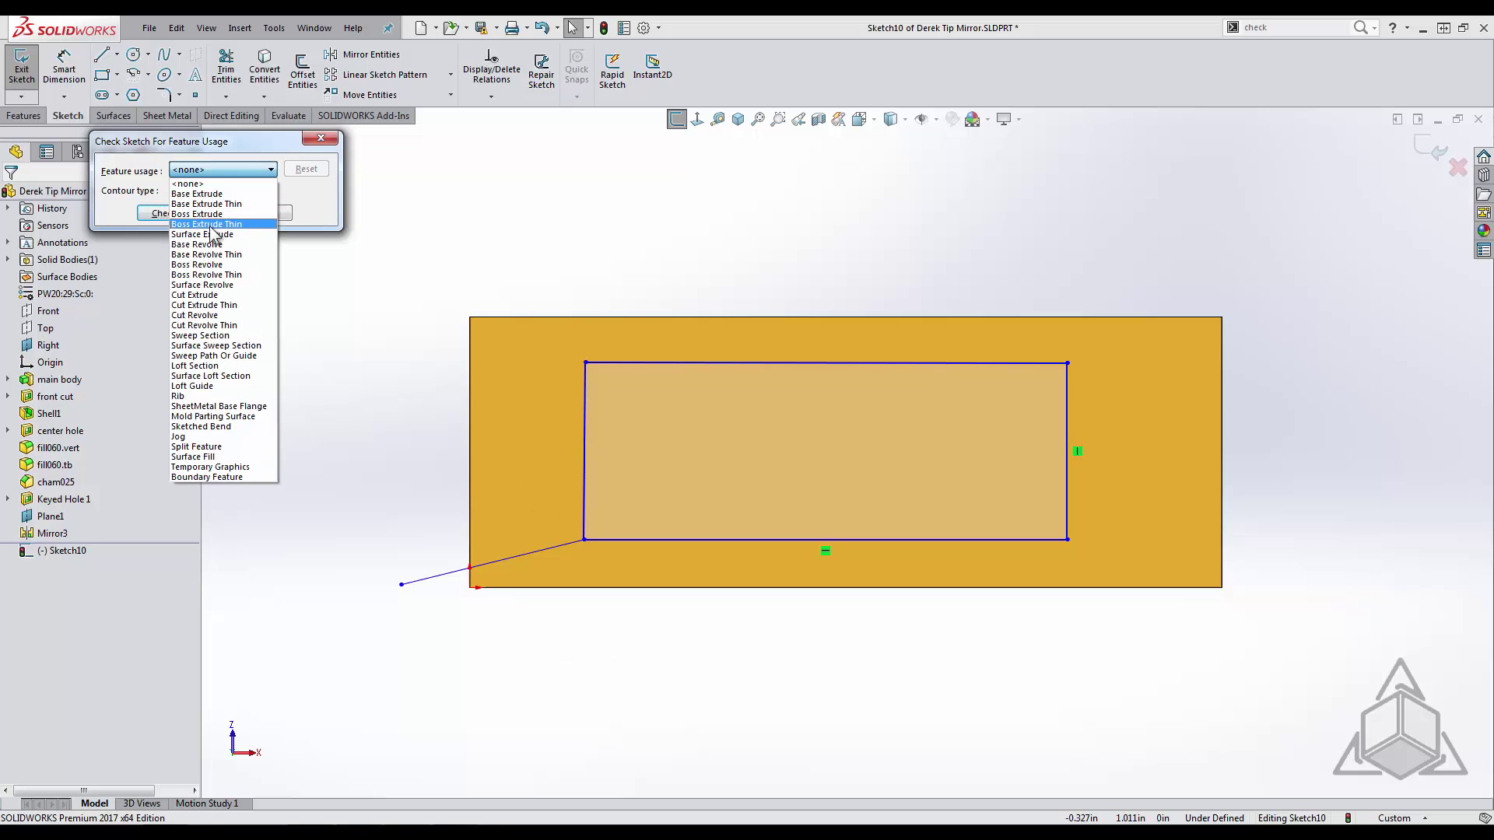
pyautogui.click(186, 281)
pyautogui.click(164, 215)
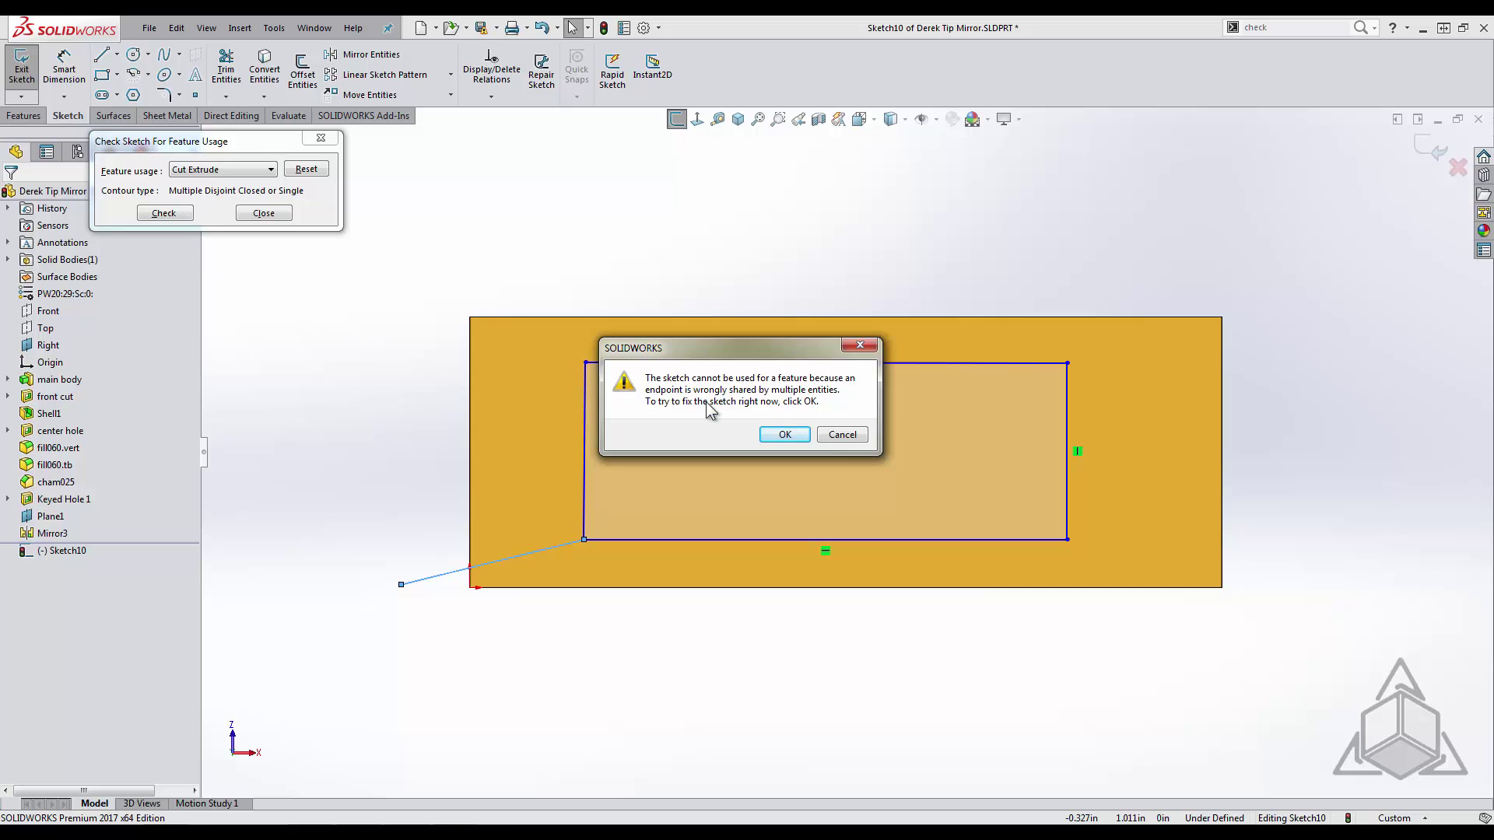
pyautogui.click(785, 435)
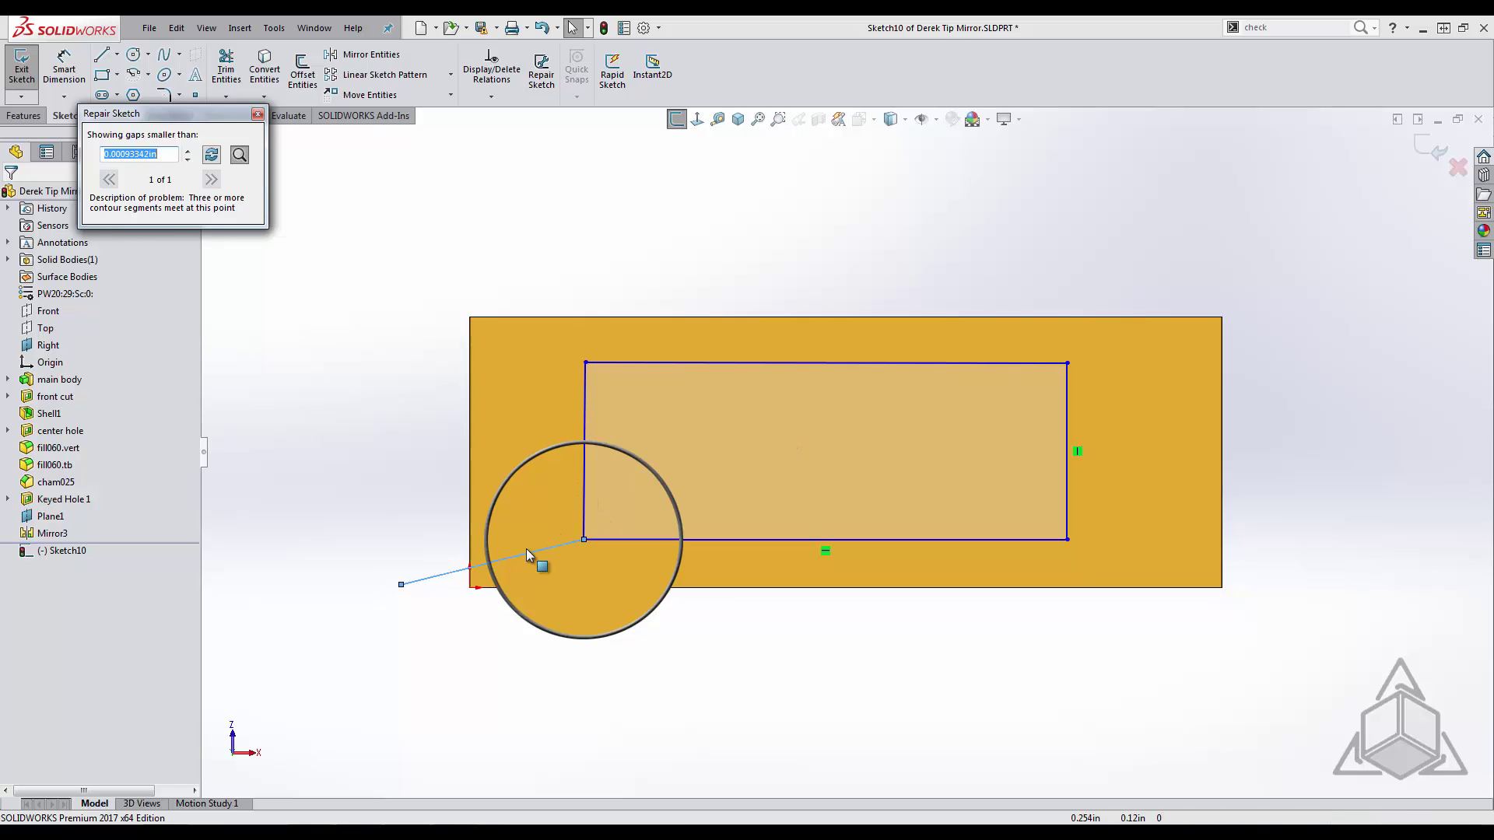
# Close Repair Sketch and delete the stray angled line.
pyautogui.click(257, 117)
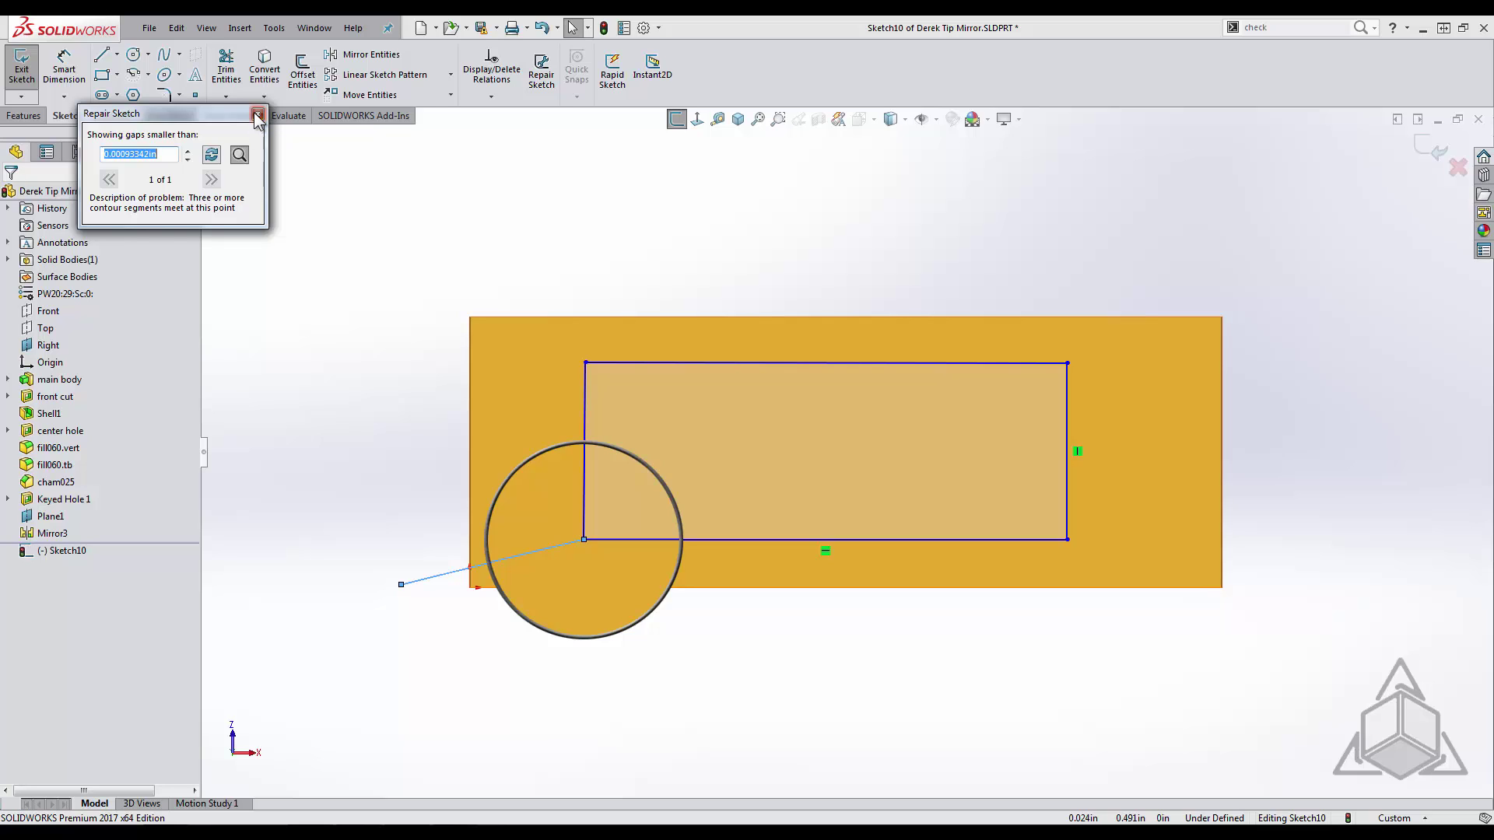
pyautogui.click(447, 576)
pyautogui.rightClick(455, 580)
pyautogui.click(513, 782)
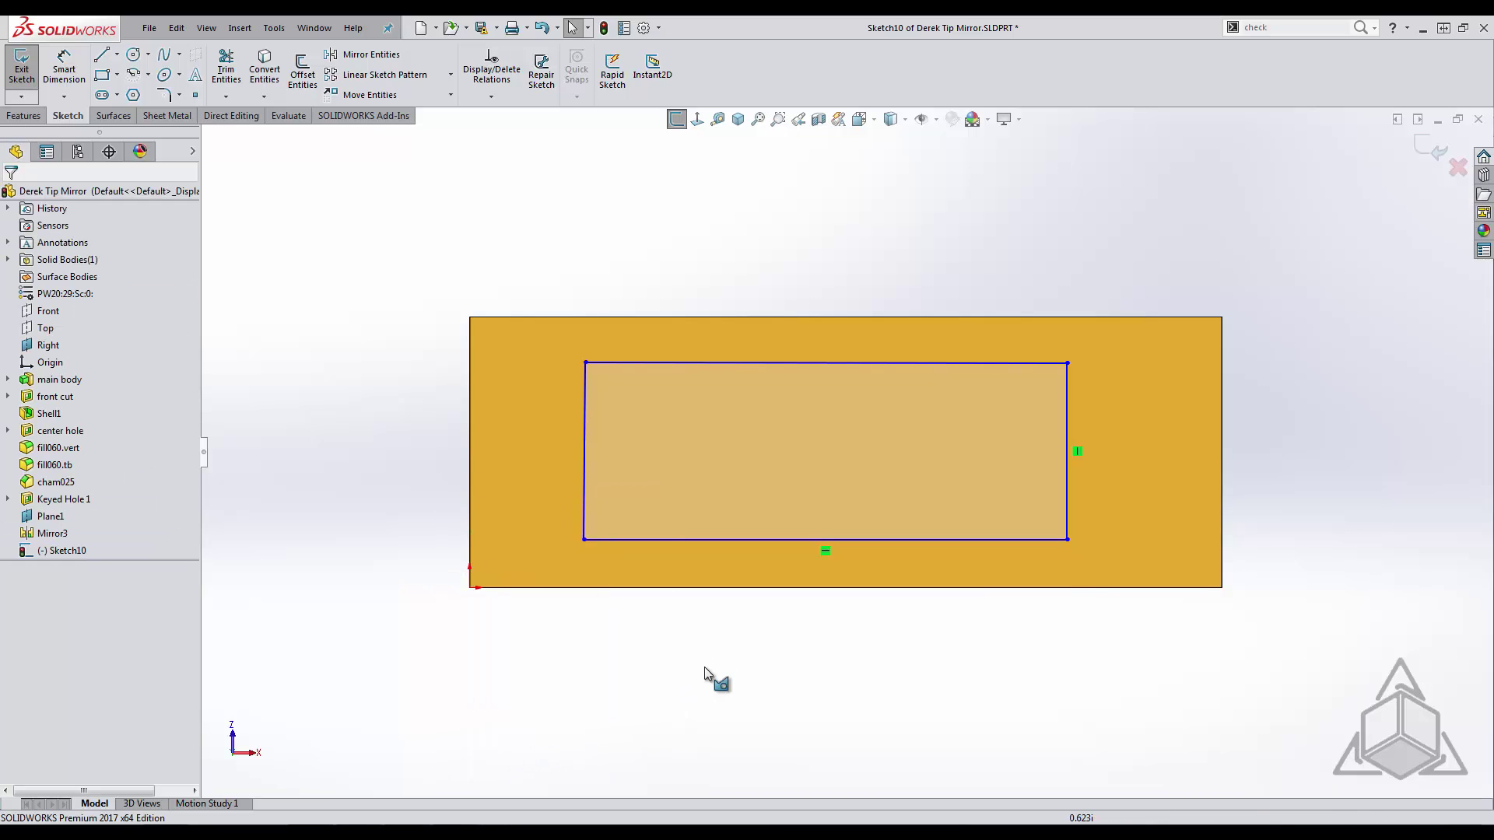
# Cut-extrude the rectangle region into the front face as Cut-Extrude3.
pyautogui.click(766, 439)
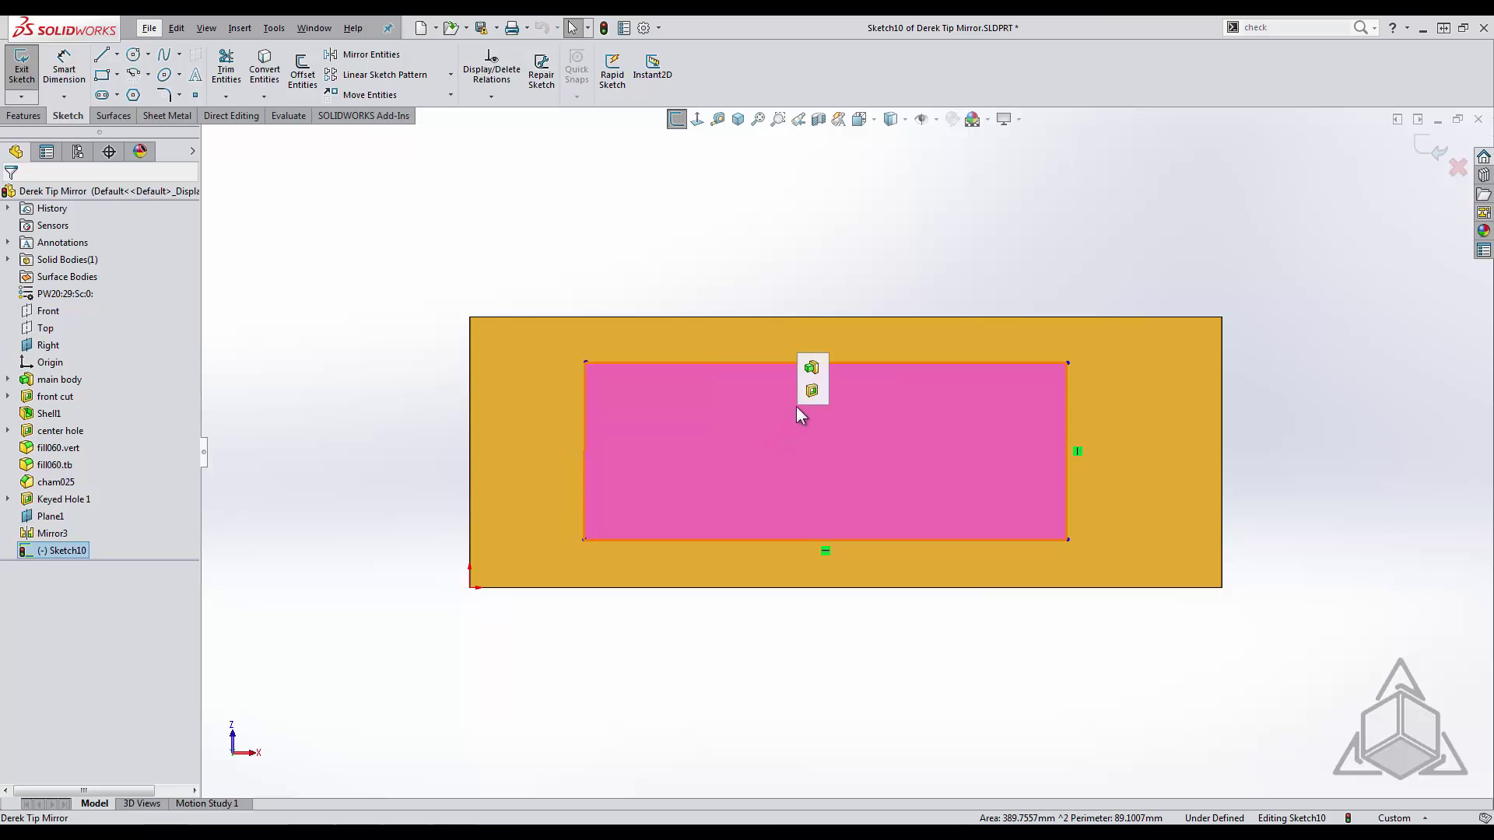
pyautogui.click(812, 391)
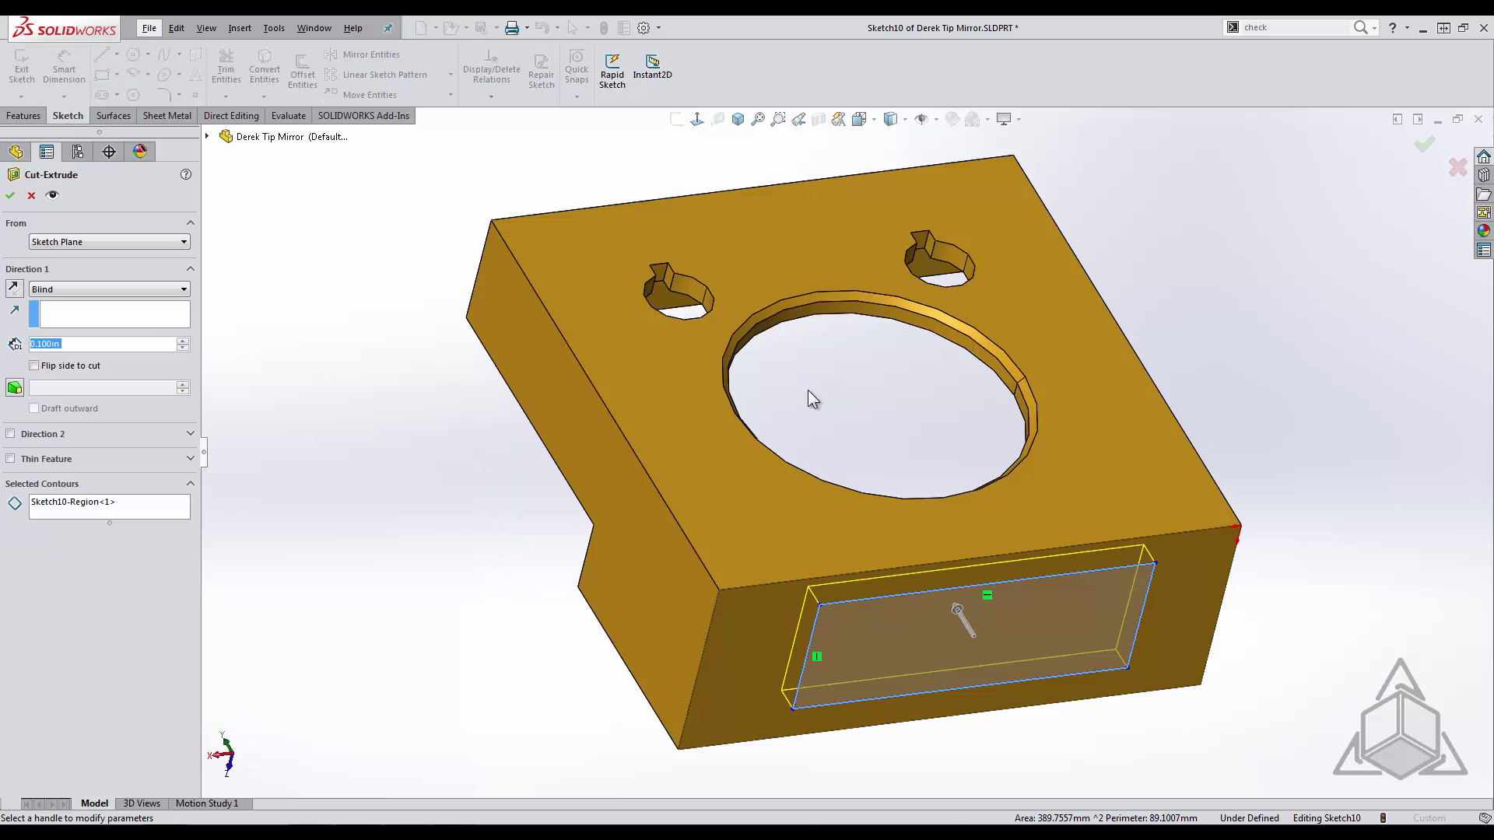
pyautogui.rightClick(807, 390)
pyautogui.click(830, 395)
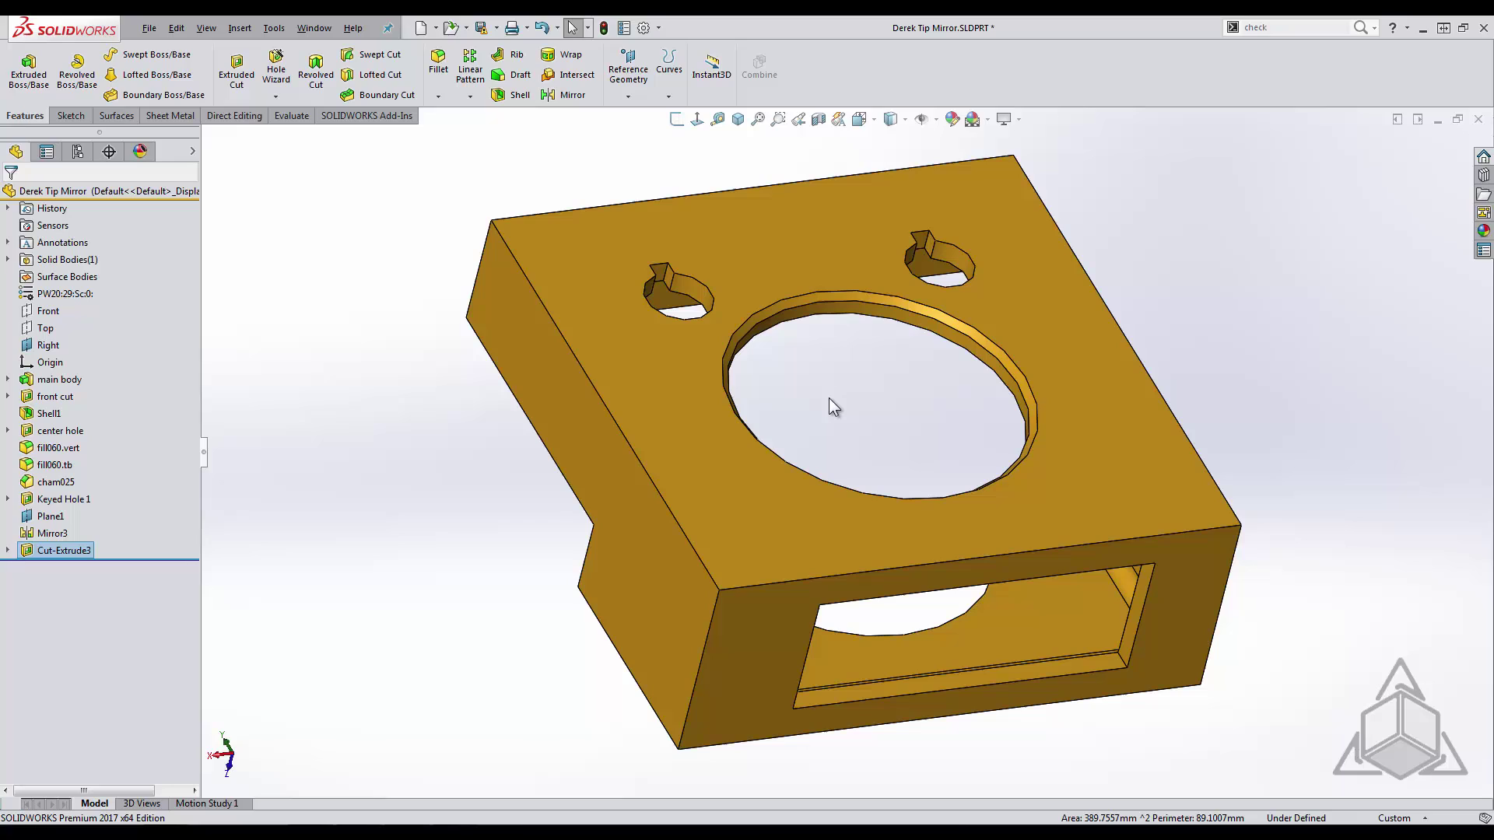